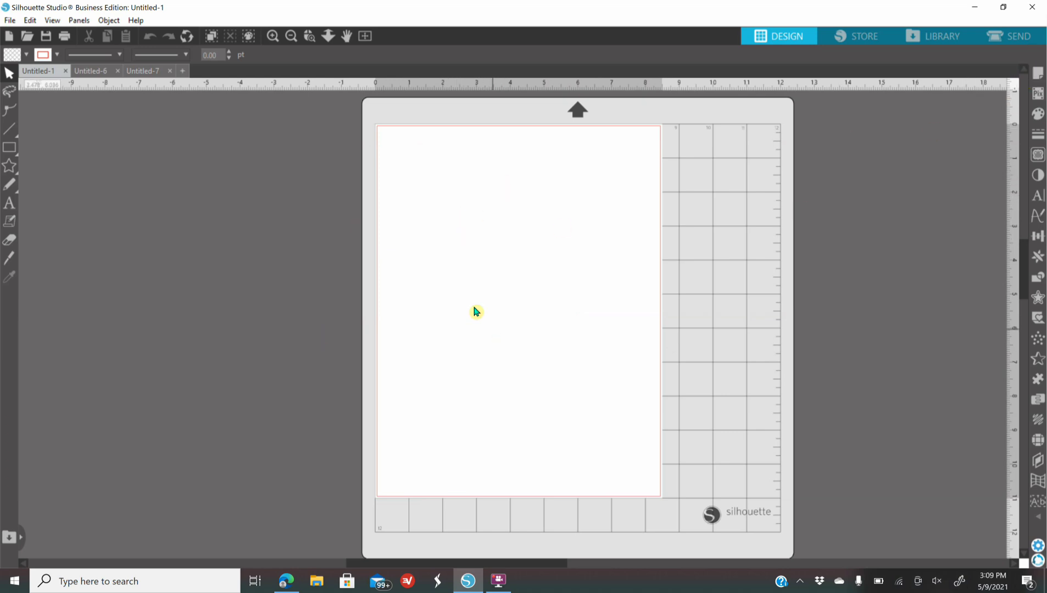
Step: Review the media size choices in the page setup and leave the Letter page size selected
click(1041, 77)
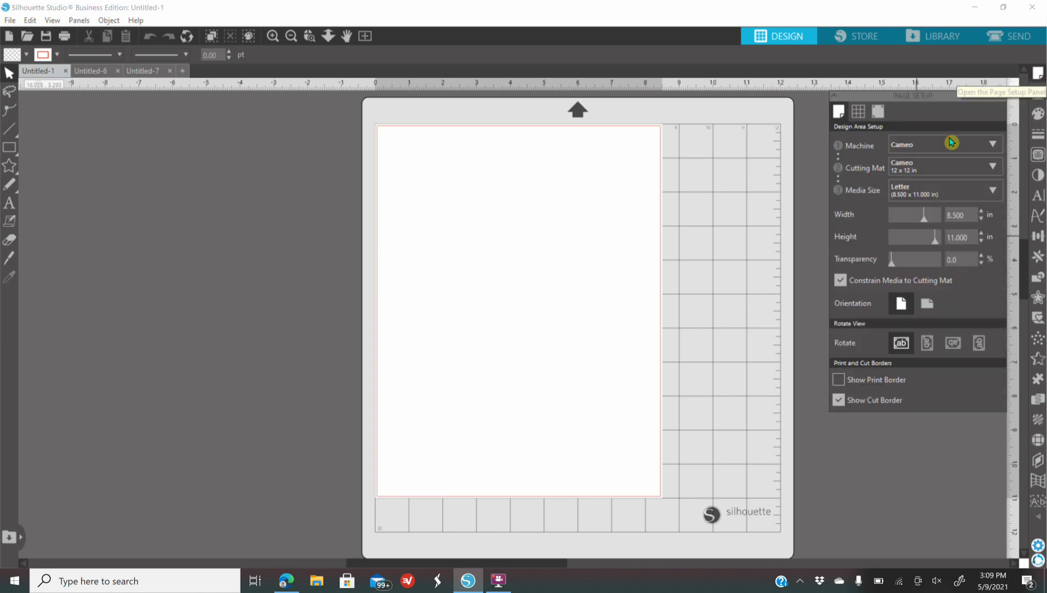
click(925, 195)
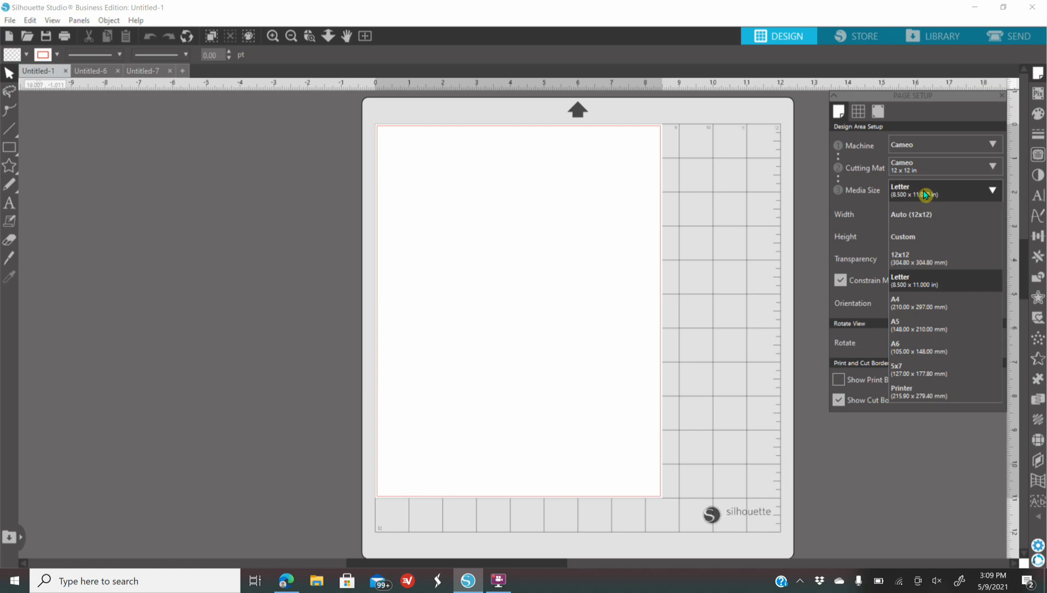
click(764, 238)
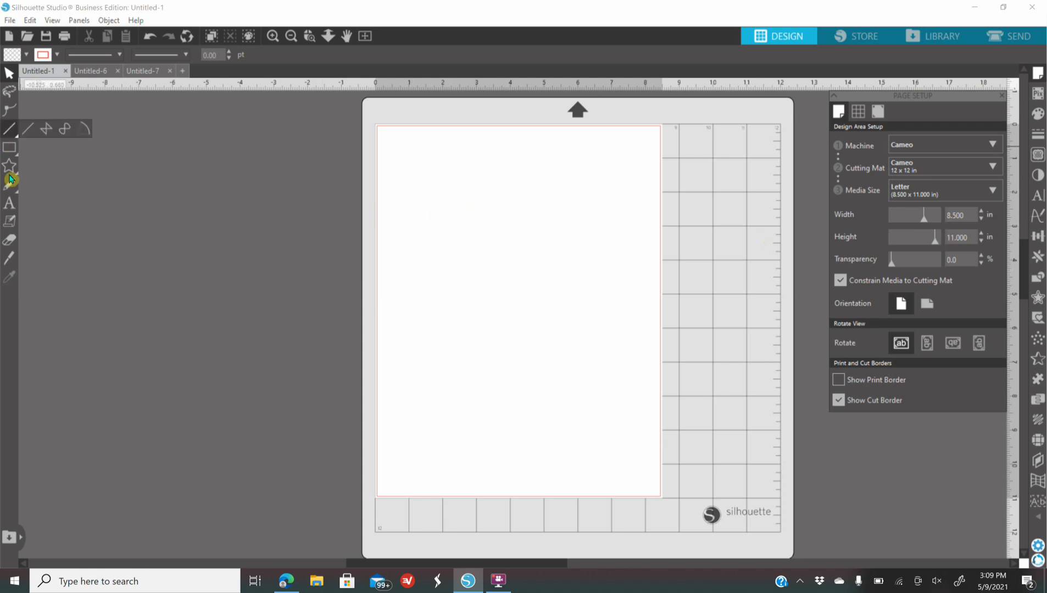
Step: Draw a horizontal ellipse about 5.6 in wide and 2 in high in the upper part of the page
mouse_move(10, 150)
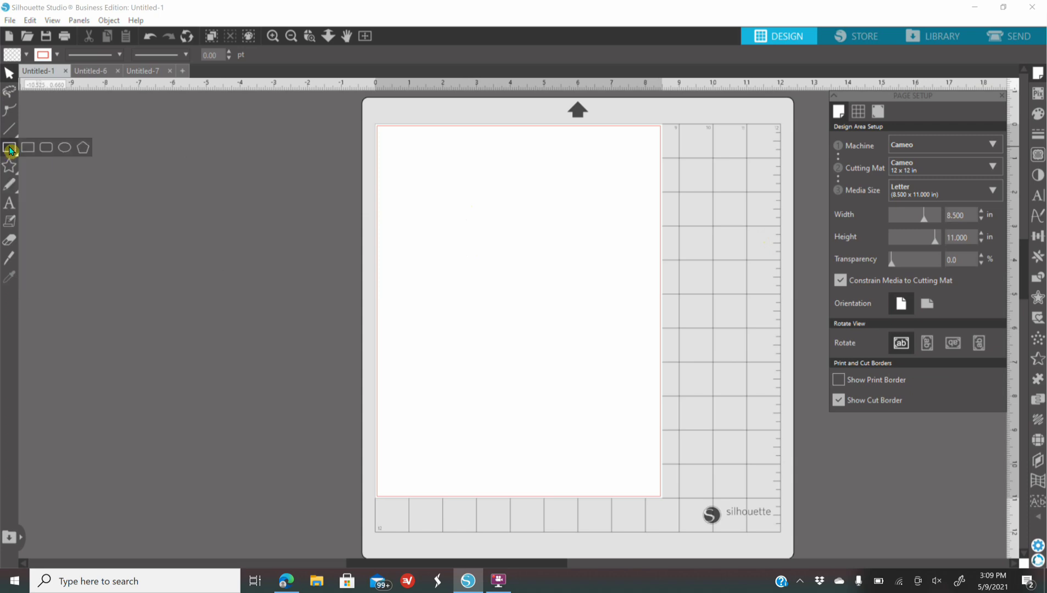
click(62, 149)
drag(421, 196, 617, 273)
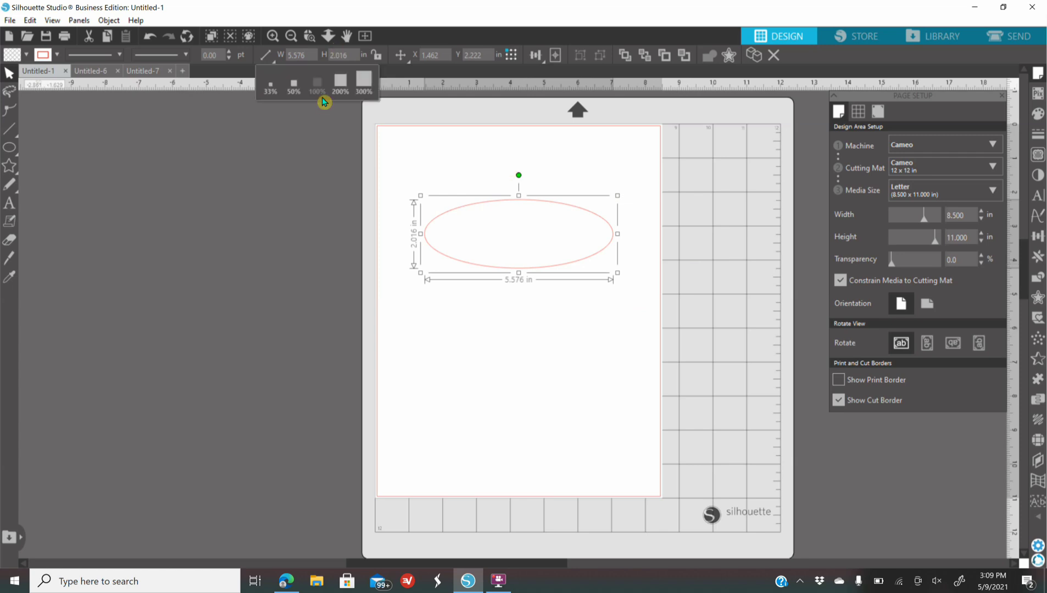
Step: Set the ellipse's width to 4.600 in and its height to 3.000 in
click(305, 55)
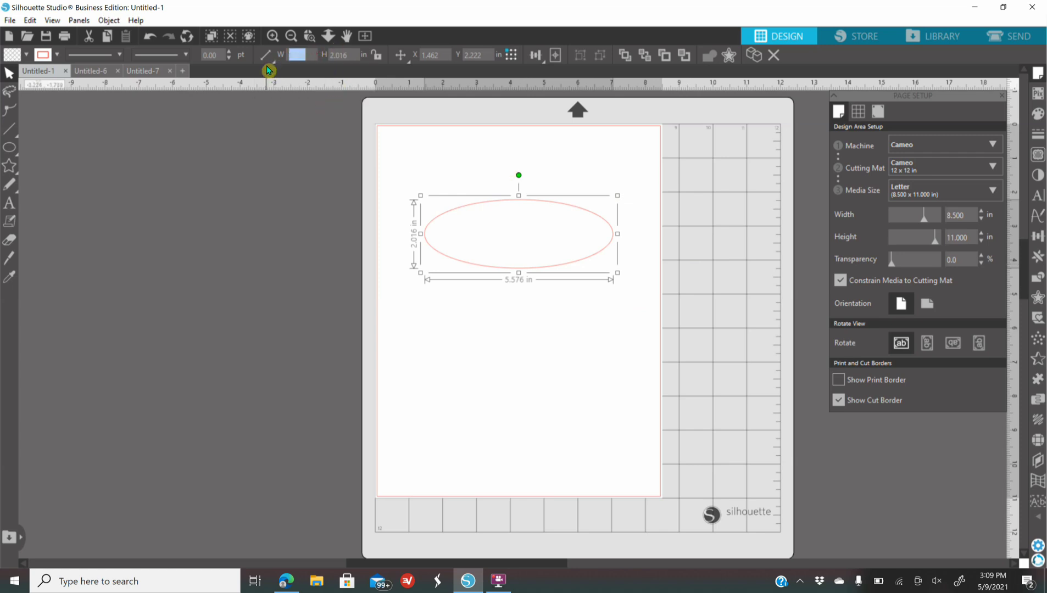
key(Return)
key(Escape)
click(486, 265)
double_click(338, 54)
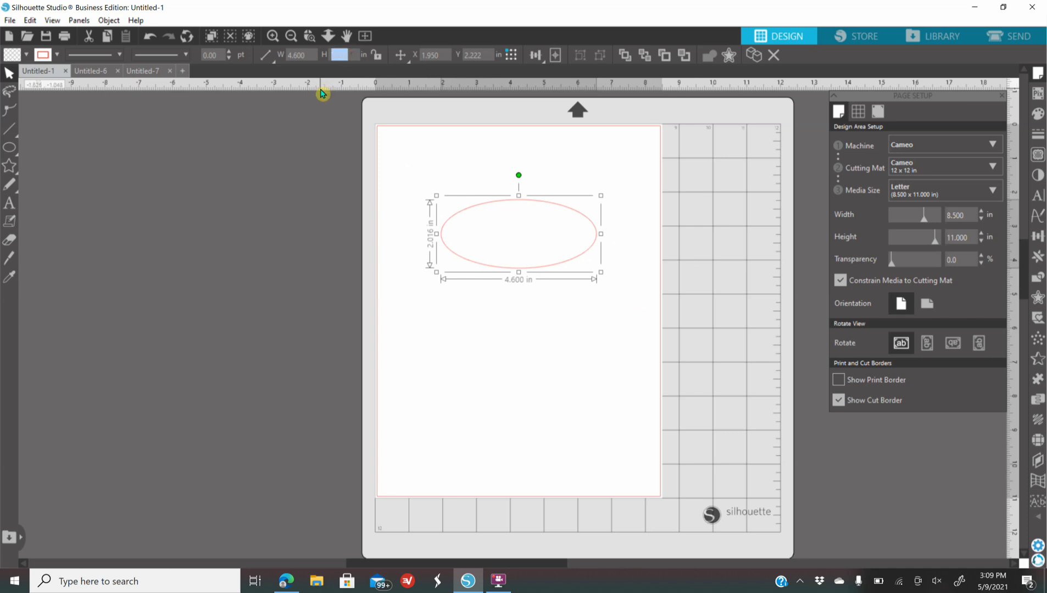
text(3.000)
key(Return)
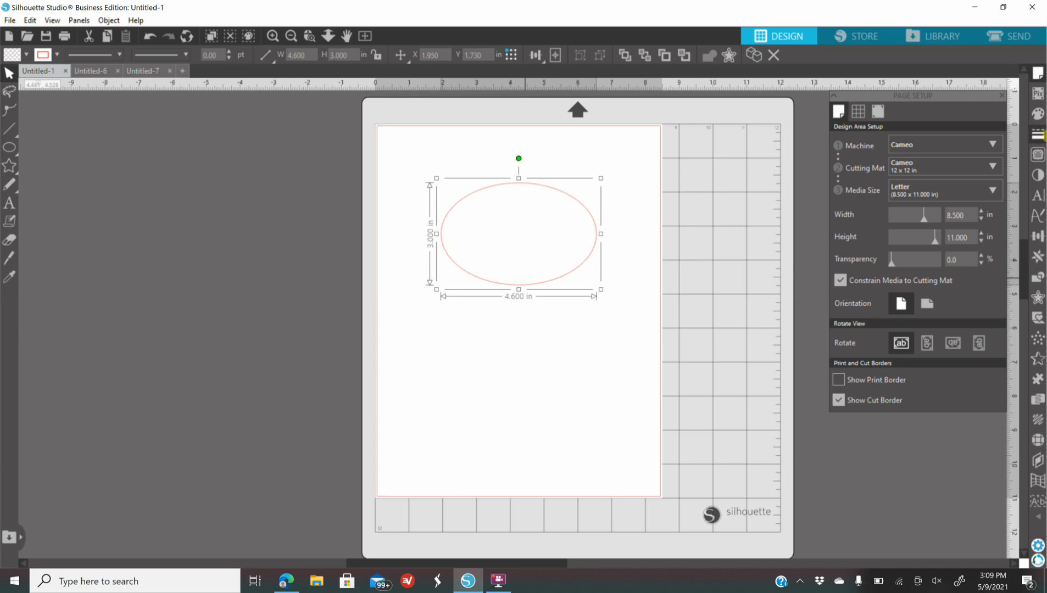
Step: Give the ellipse's outline a thickness of 9.25 pt and colour it black
click(1039, 135)
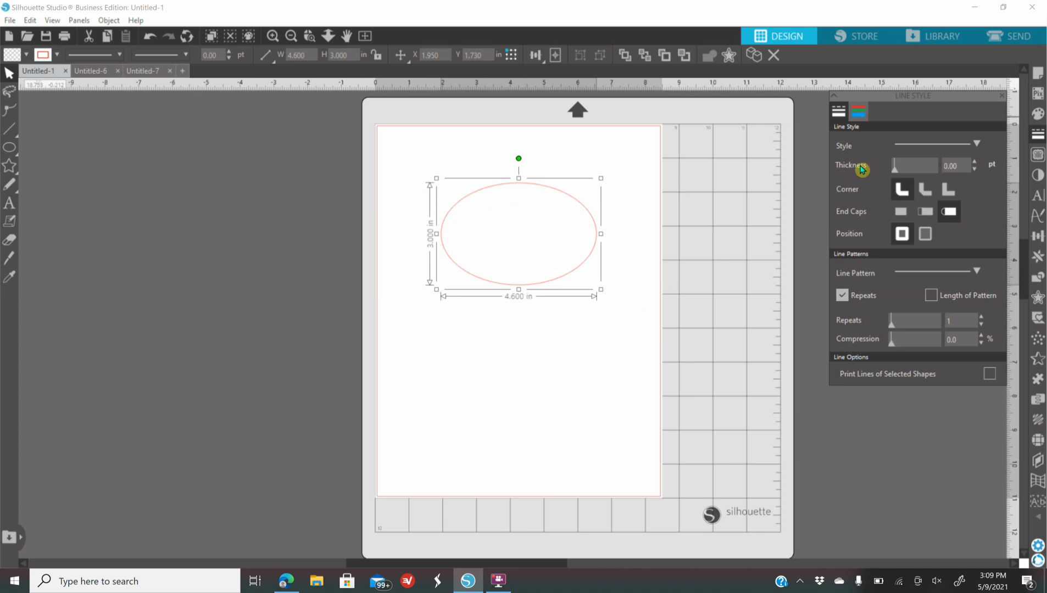
drag(899, 165, 917, 168)
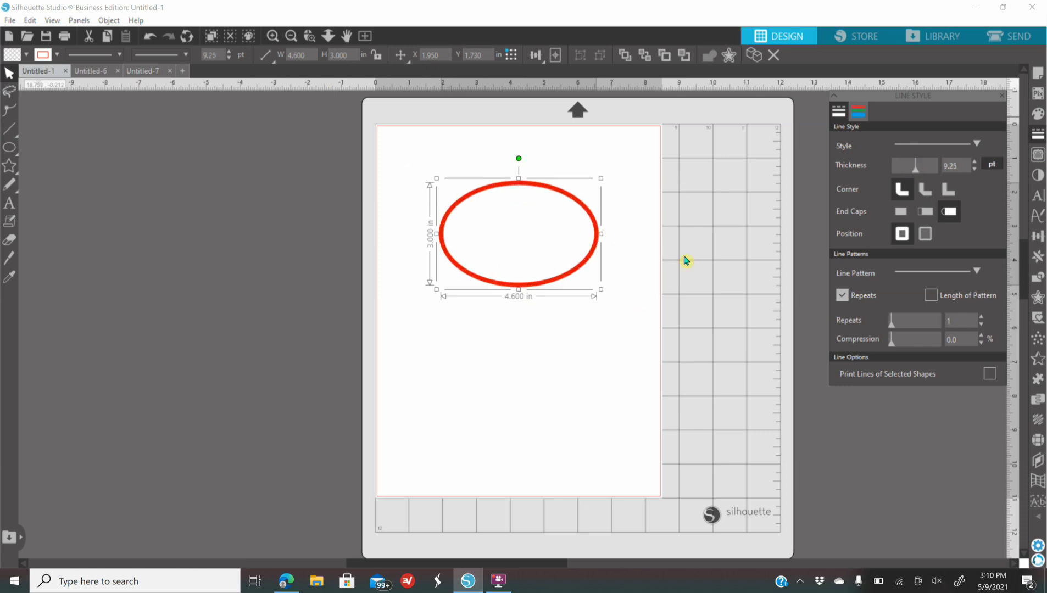
click(860, 112)
click(861, 141)
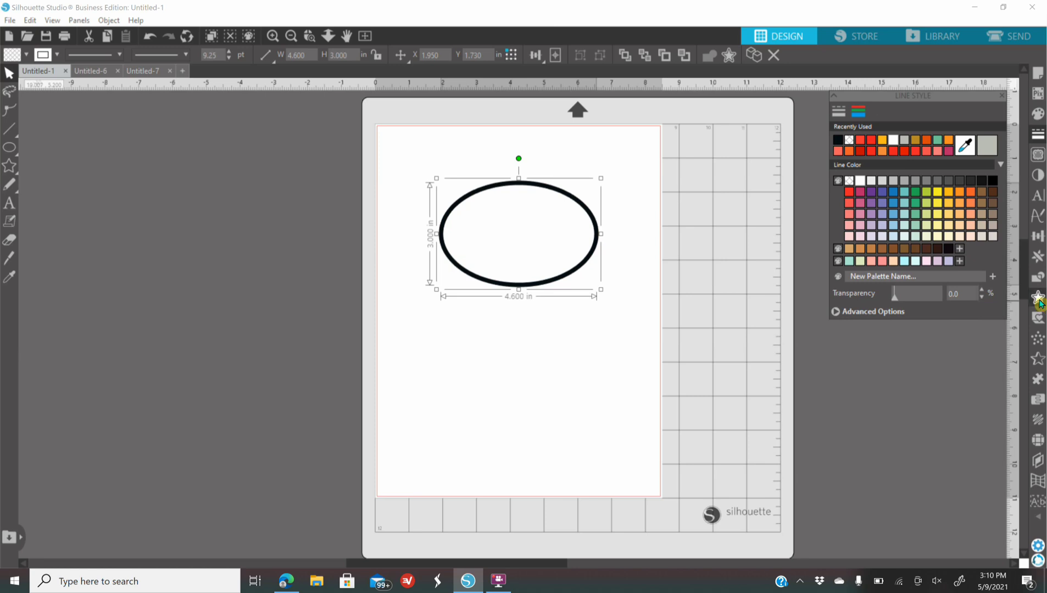
Step: Create an internal offset of the ellipse at 0.310 in and set the inner ellipse's line thickness to 4.00 pt
click(1038, 297)
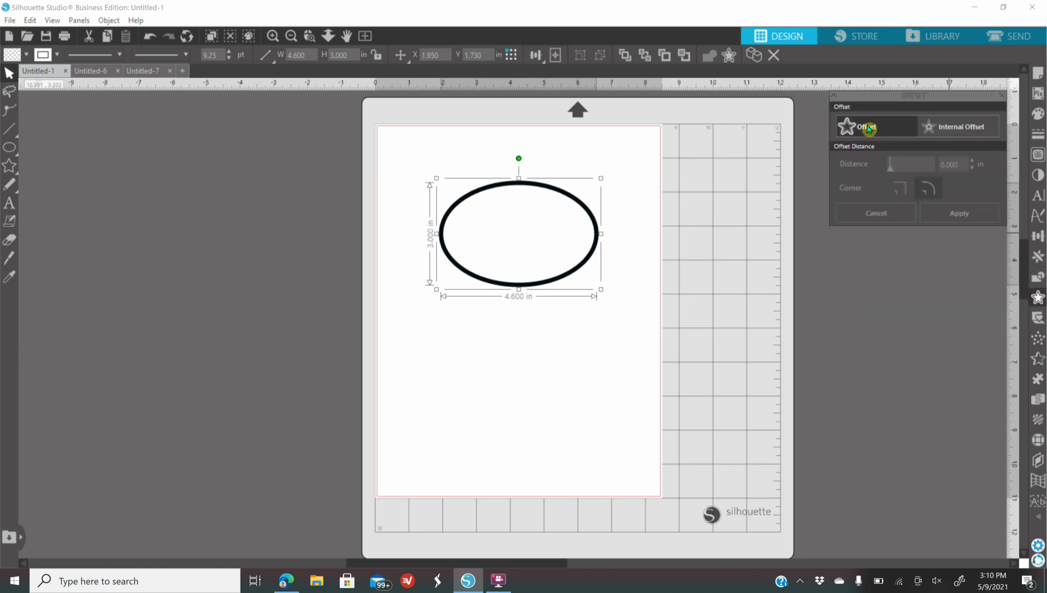
click(952, 130)
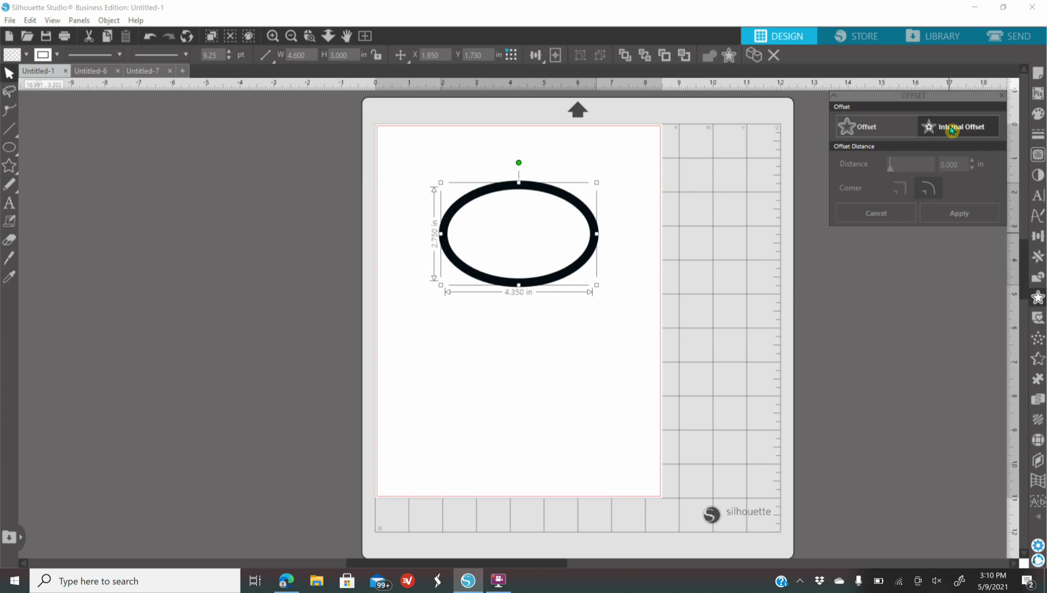
drag(903, 167, 906, 166)
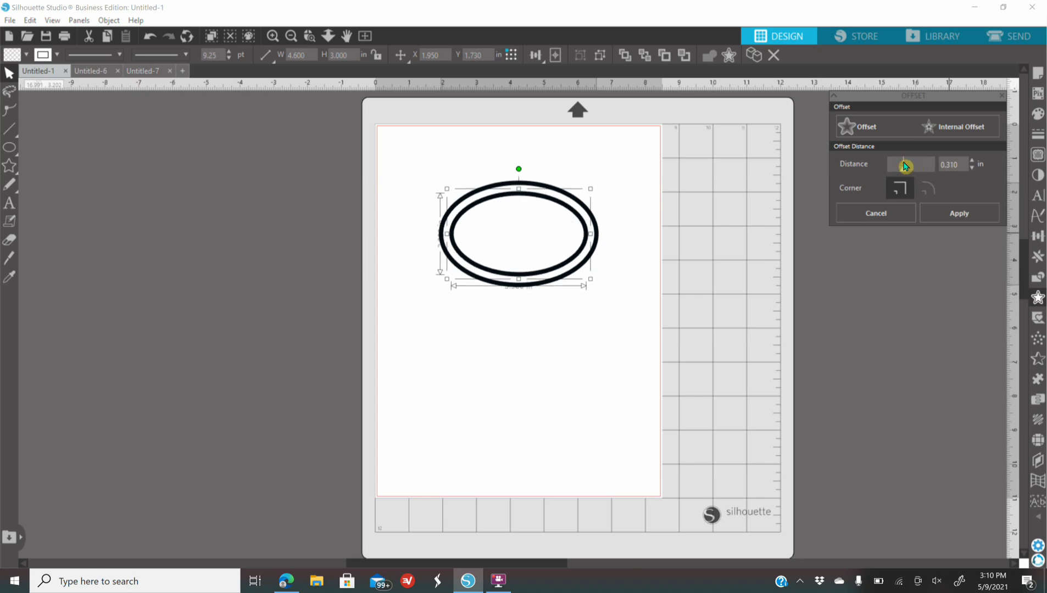
click(1038, 136)
drag(911, 163, 906, 167)
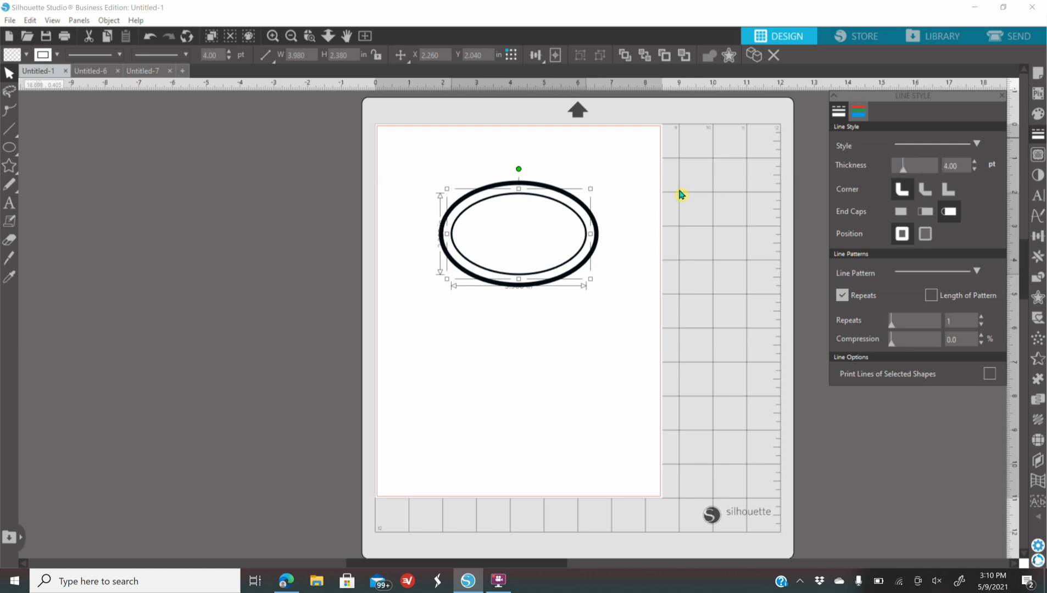
Step: Group the two ellipses and shift the group slightly down and to the right on the page
click(404, 168)
drag(401, 164, 650, 306)
right_click(570, 259)
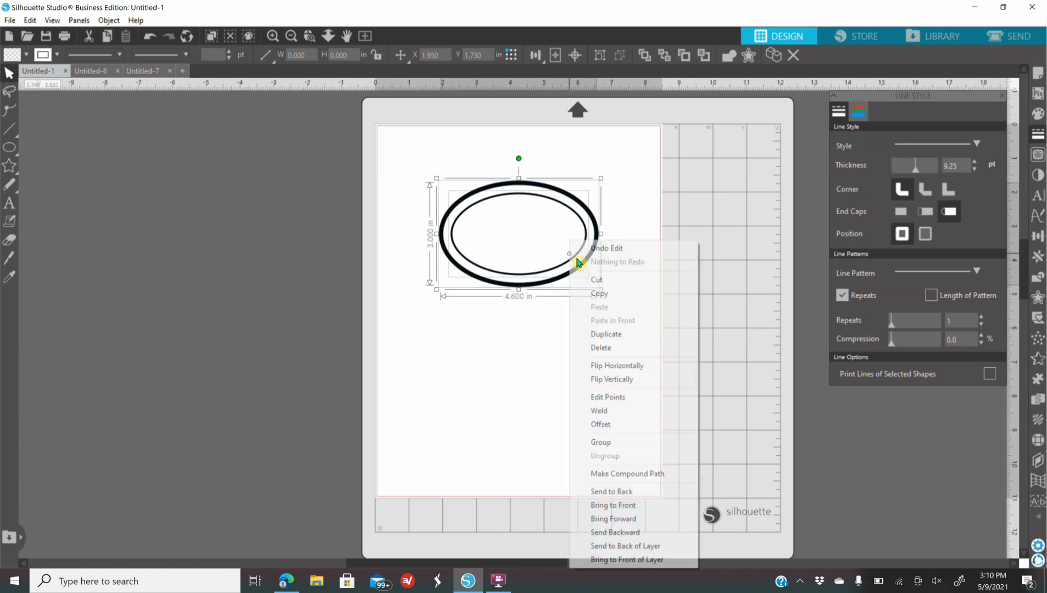
click(623, 445)
mouse_move(575, 270)
mouse_down()
mouse_move(587, 296)
mouse_move(585, 283)
mouse_up()
click(434, 354)
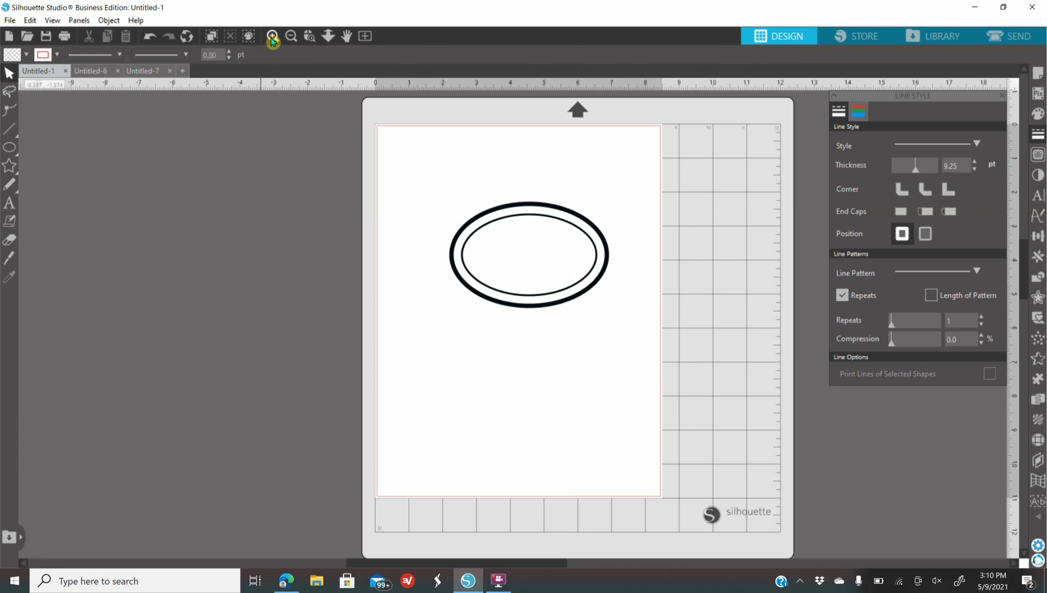
Step: Add the two-line text "SEVEN'S" and "CORN" in Cooper Black at 72 pt, starting inside the ellipses
click(272, 36)
scroll(538, 300, up, 2)
scroll(463, 358, down, 1)
click(463, 357)
click(9, 202)
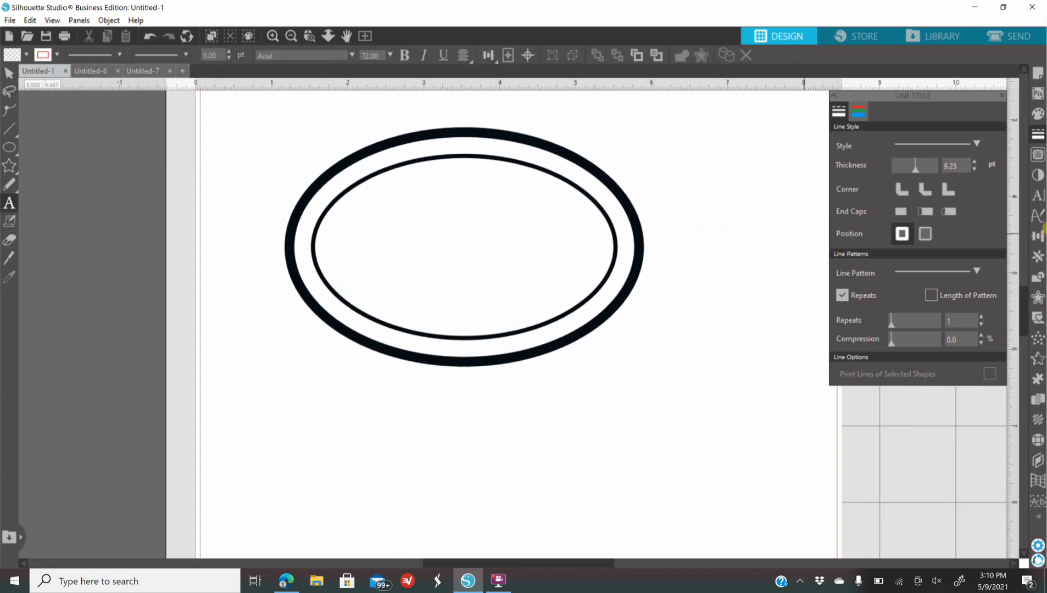
click(1037, 196)
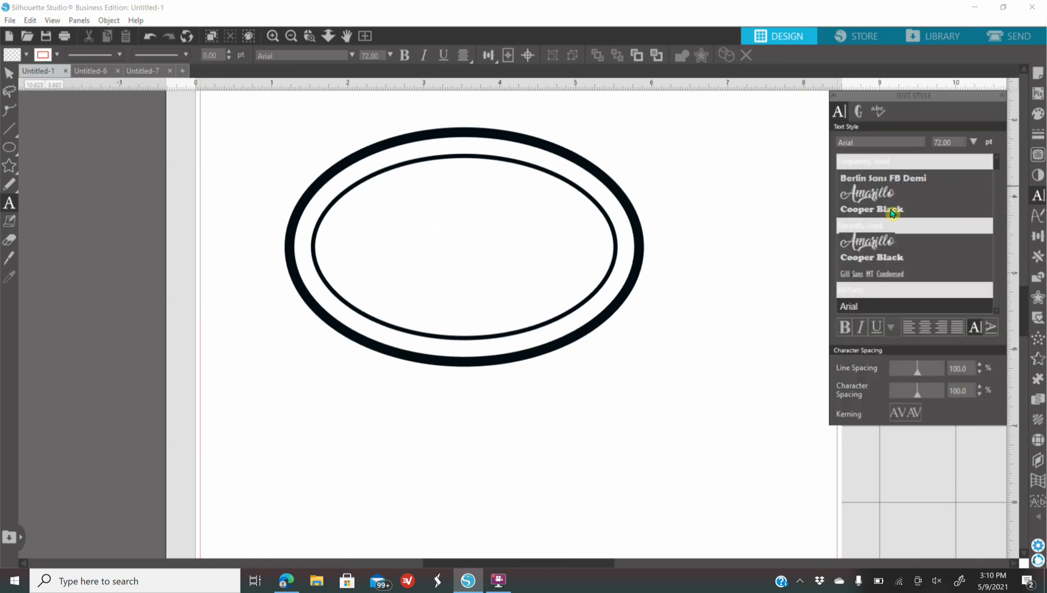
click(890, 213)
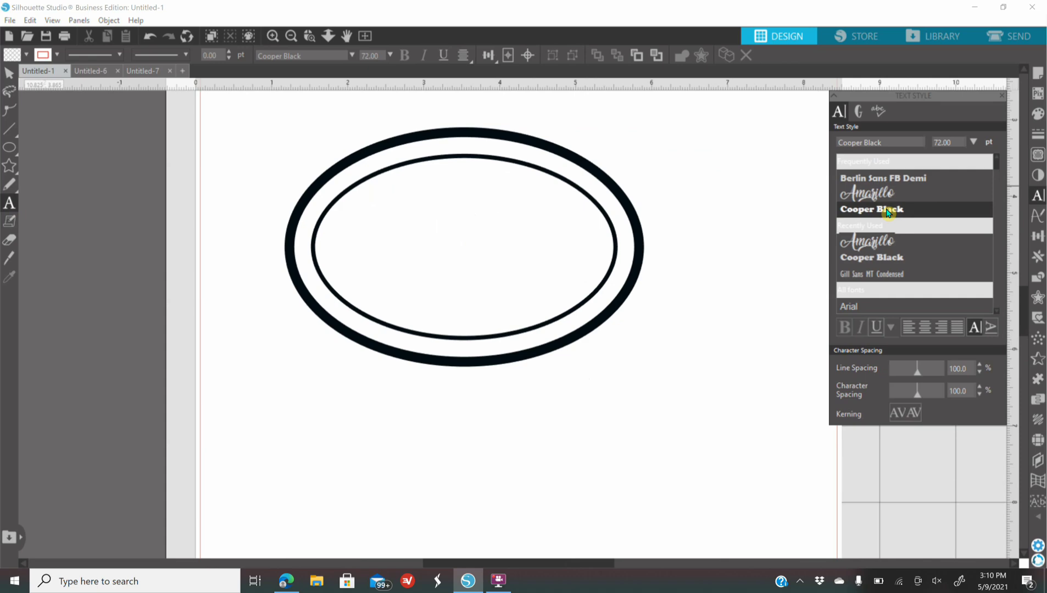
click(379, 257)
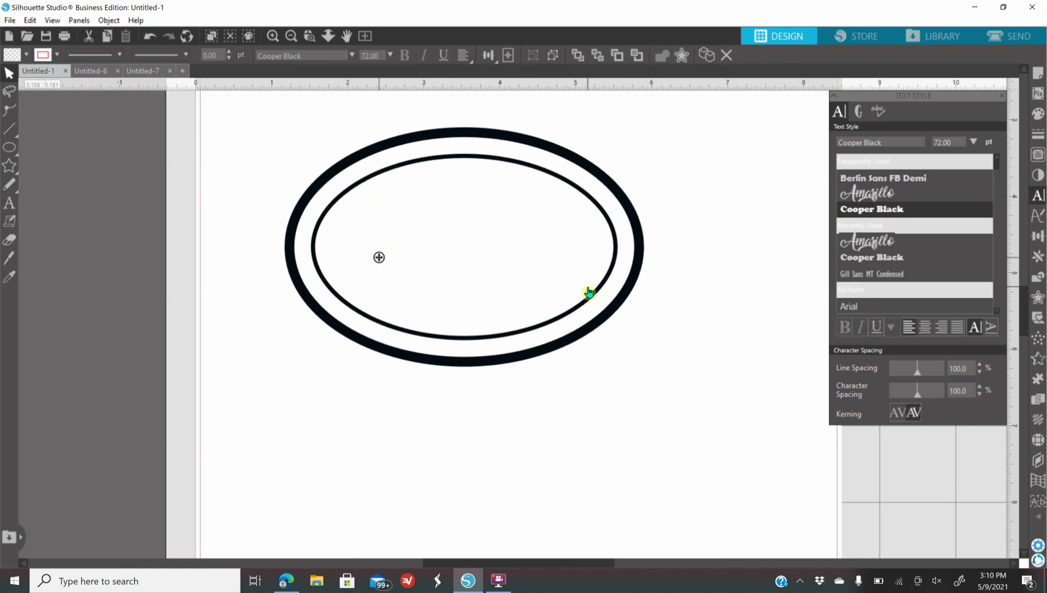
text(SEVE)
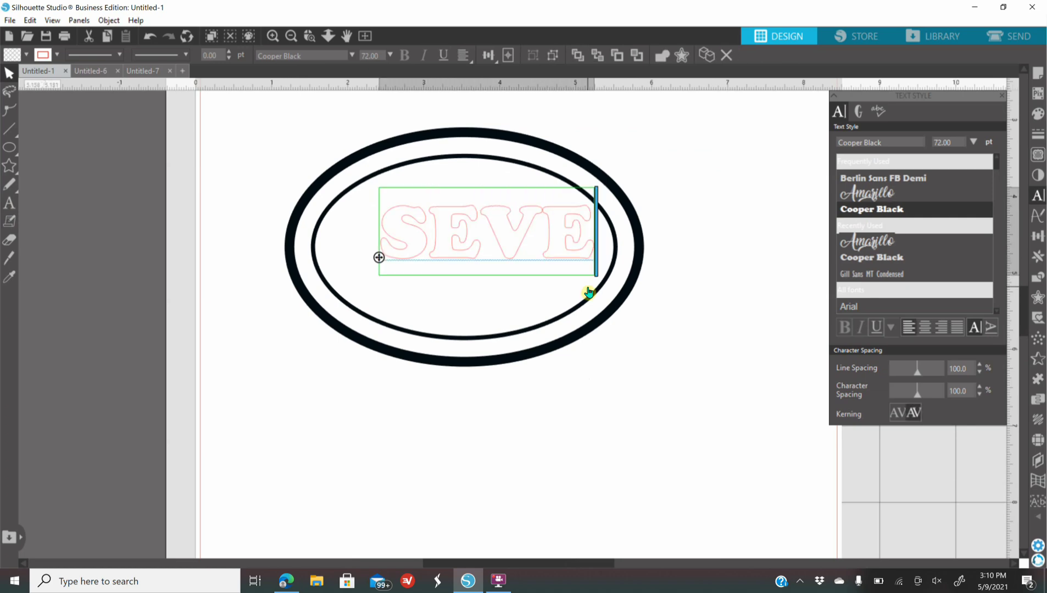
text(N'S)
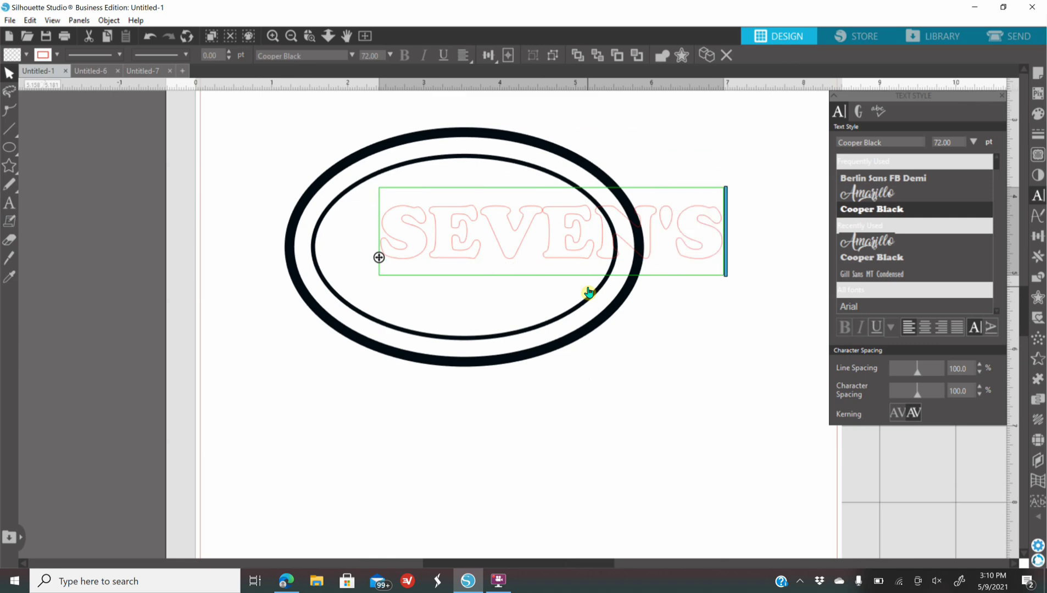
key(Return)
text(CORN)
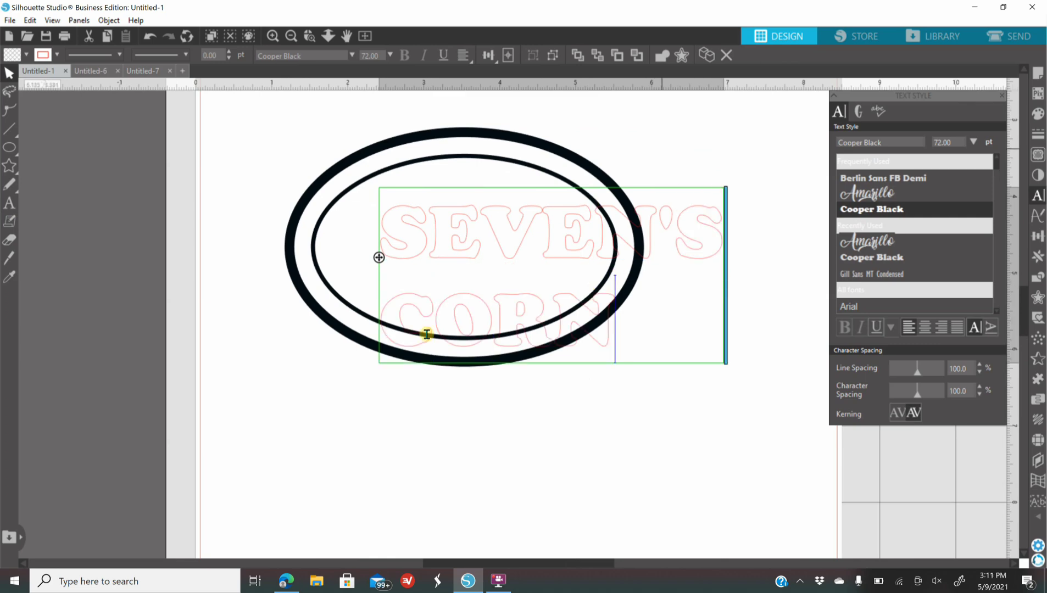
click(299, 419)
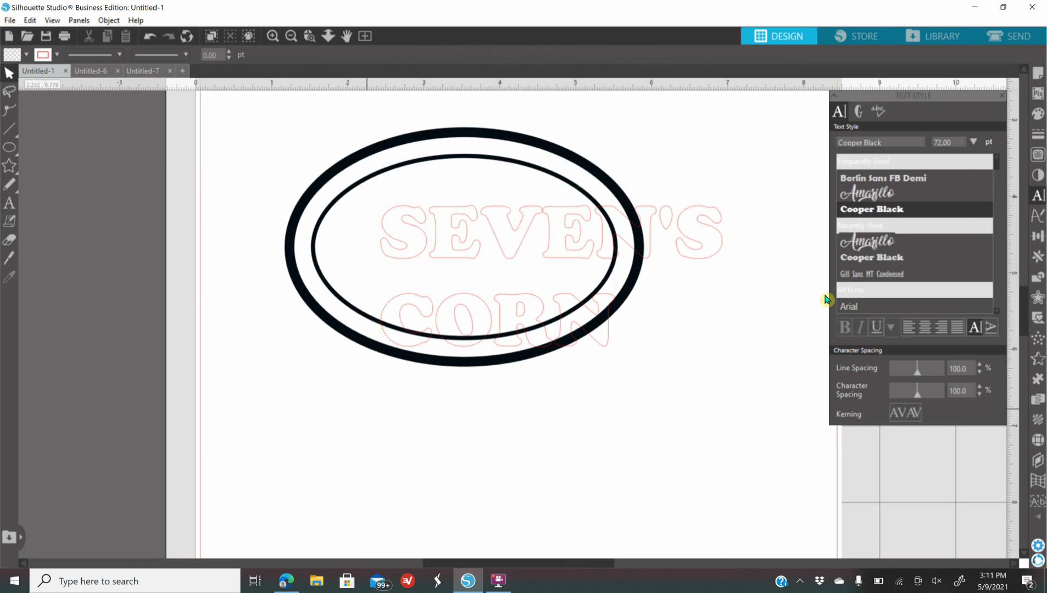
Step: Centre-justify the two-line text and fill its letters with red
click(709, 254)
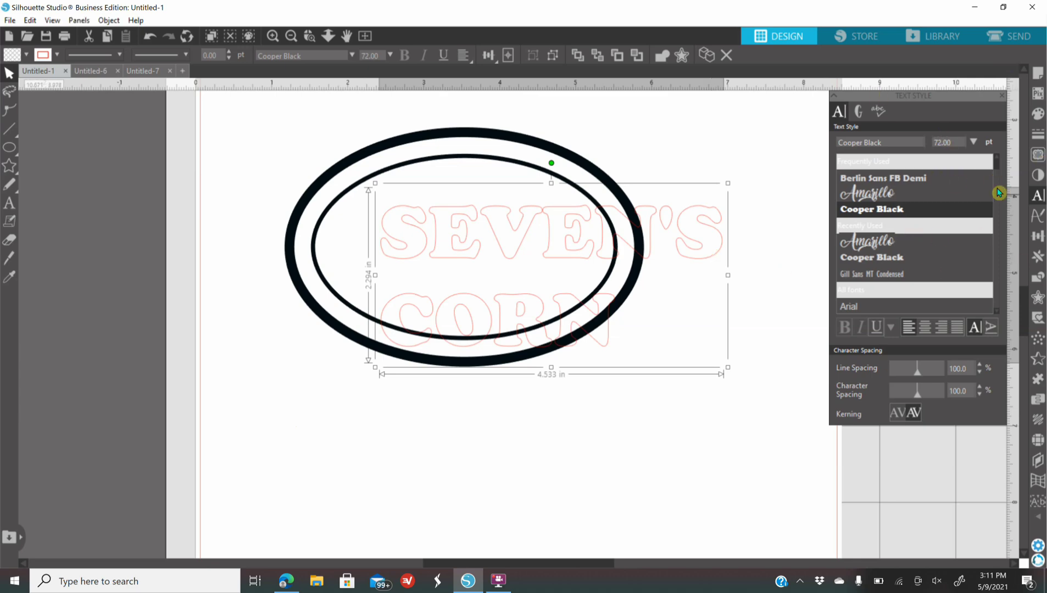
click(930, 335)
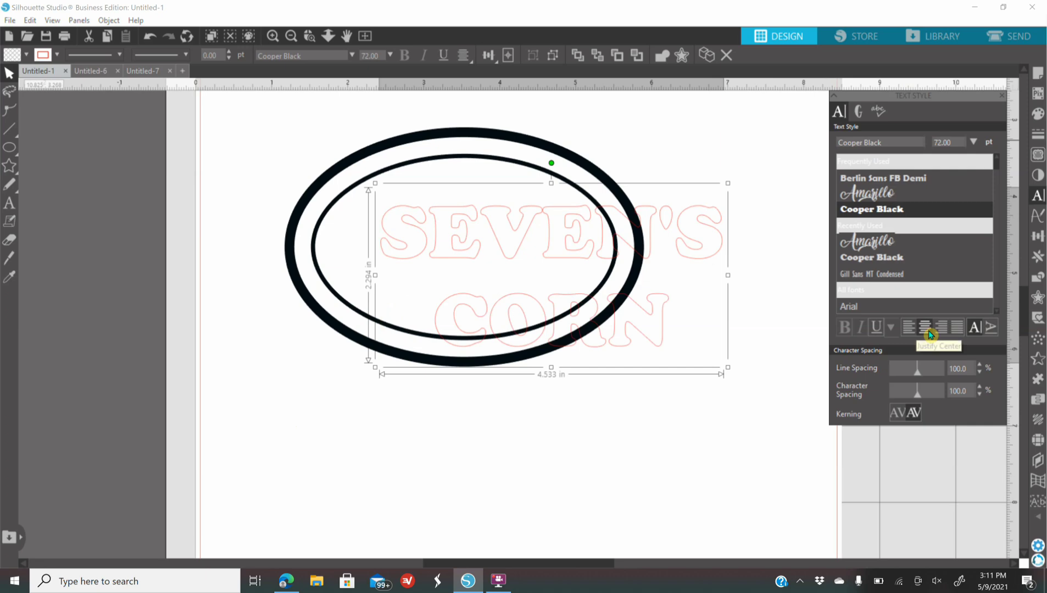
click(1037, 114)
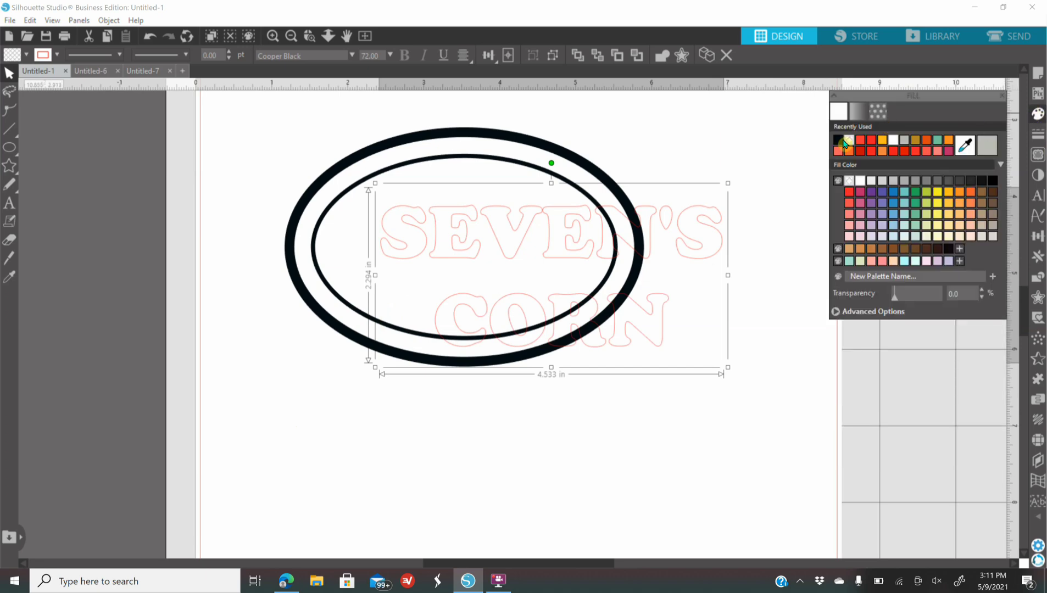
click(871, 141)
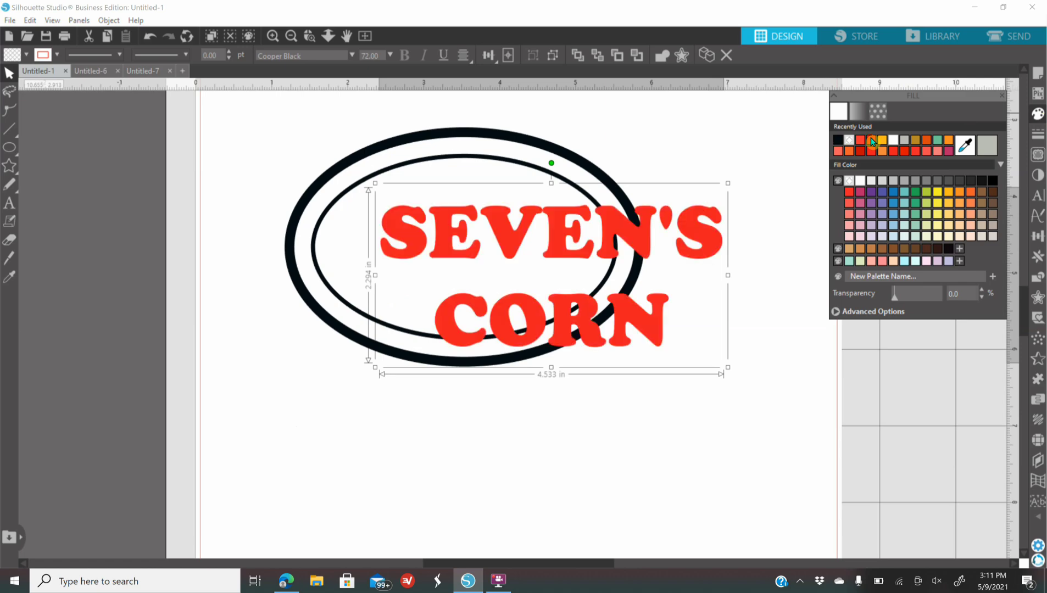
Step: Move the red text to the empty area of the page below the ellipses
drag(593, 341, 596, 374)
scroll(596, 374, down, 3)
scroll(596, 341, down, 2)
drag(598, 227, 549, 308)
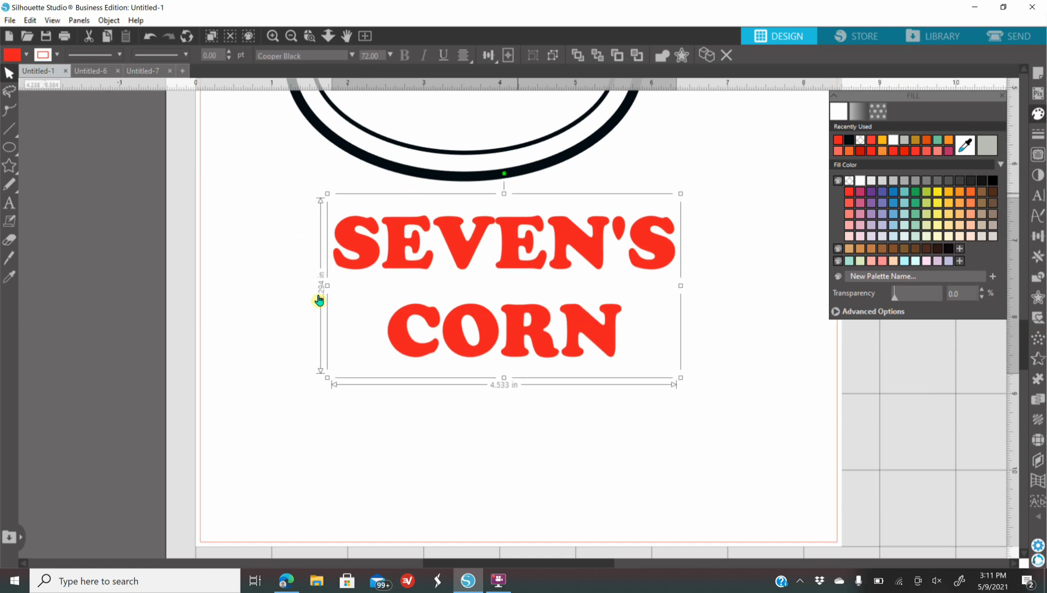
drag(505, 318, 500, 360)
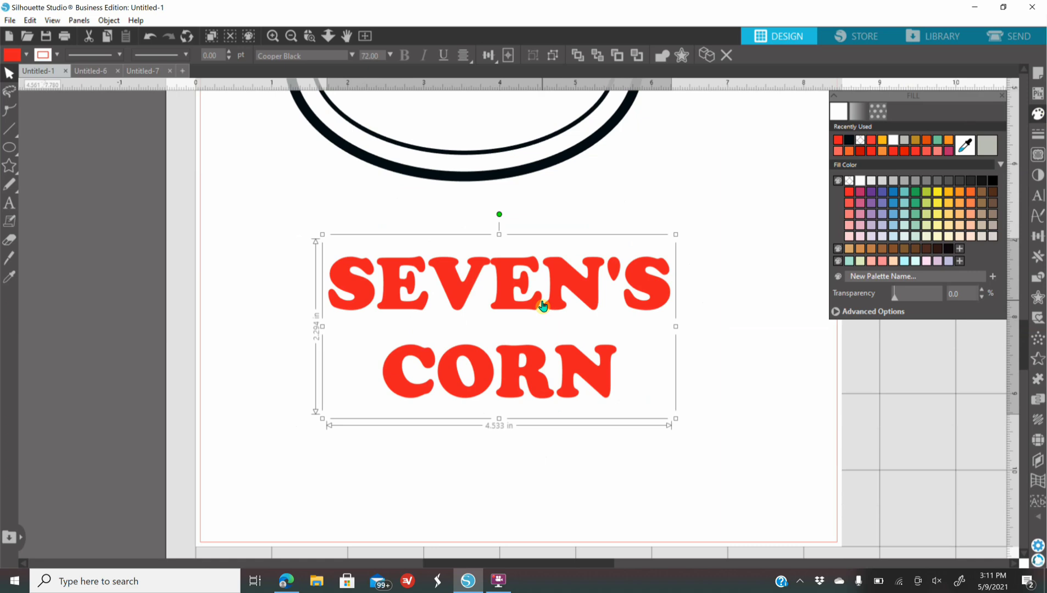
Step: Ungroup the red text into individual letters and deselect them
right_click(517, 354)
click(550, 428)
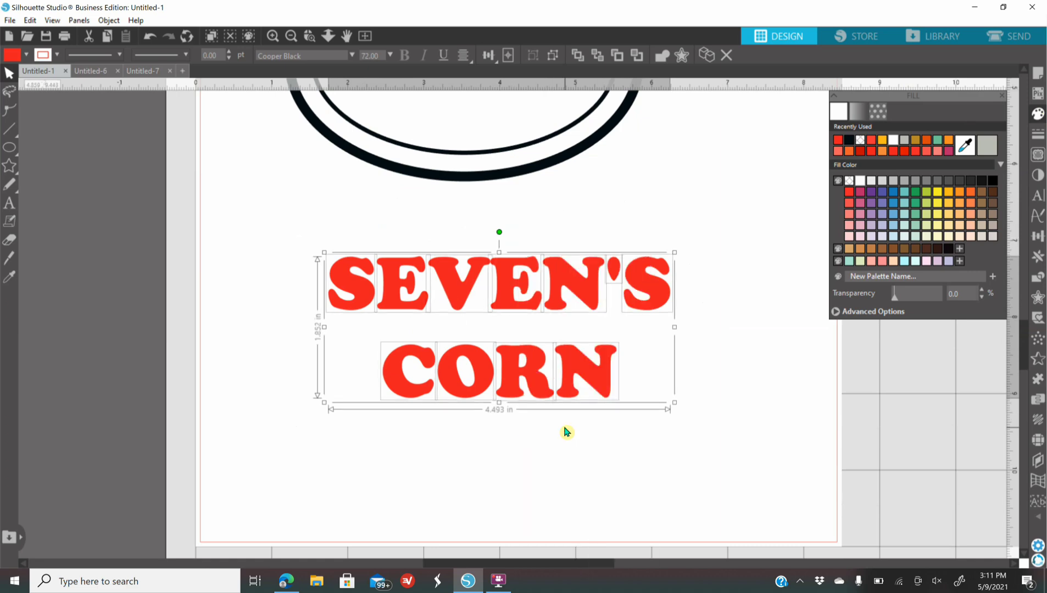
click(257, 356)
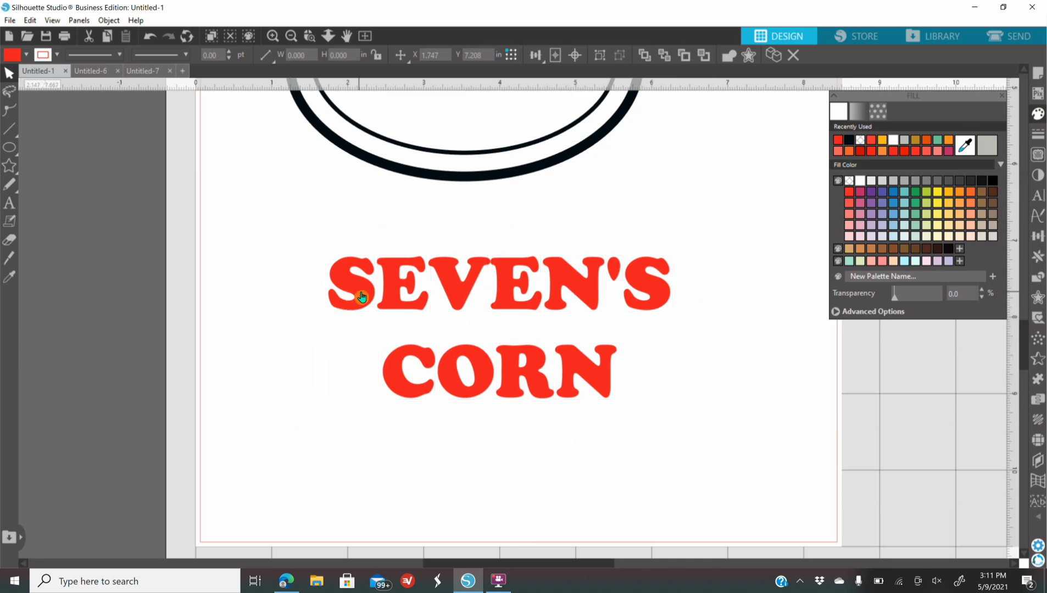
Step: Tilt the first S of SEVEN'S slightly clockwise and the first E slightly counter-clockwise
click(352, 291)
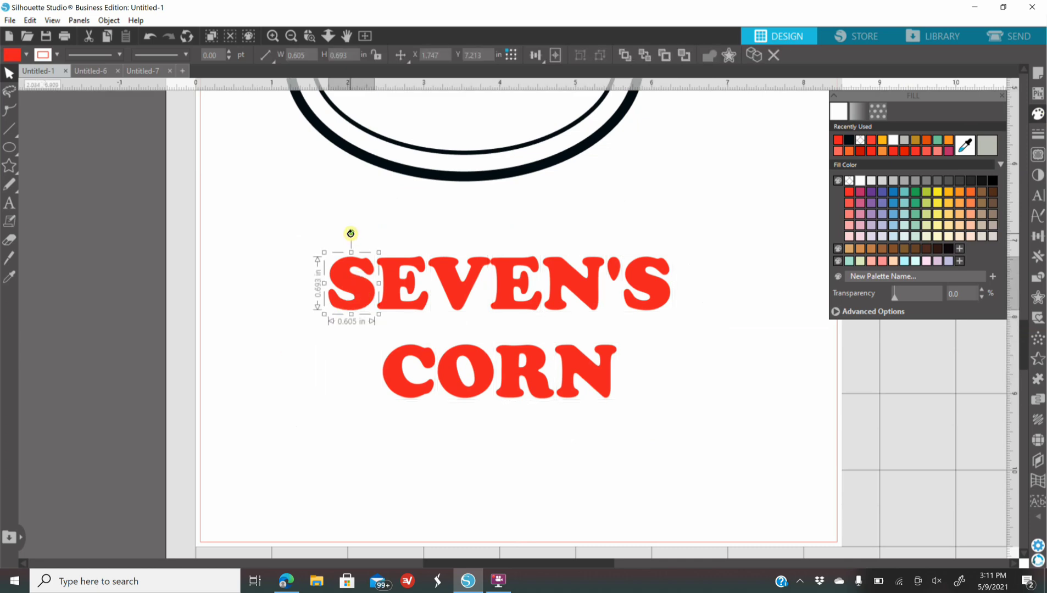
drag(352, 237, 357, 235)
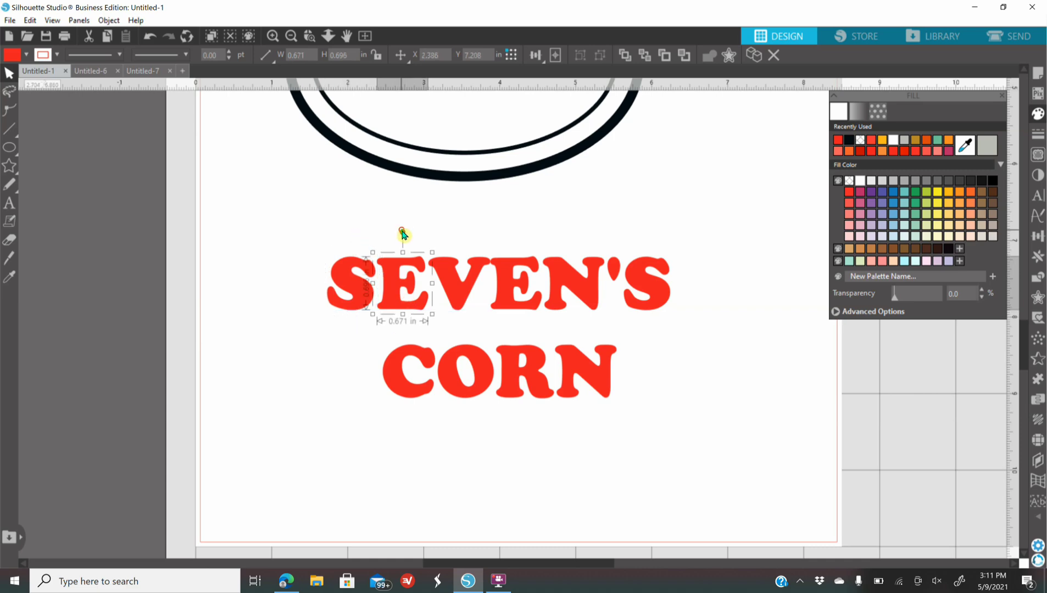
click(400, 237)
click(401, 284)
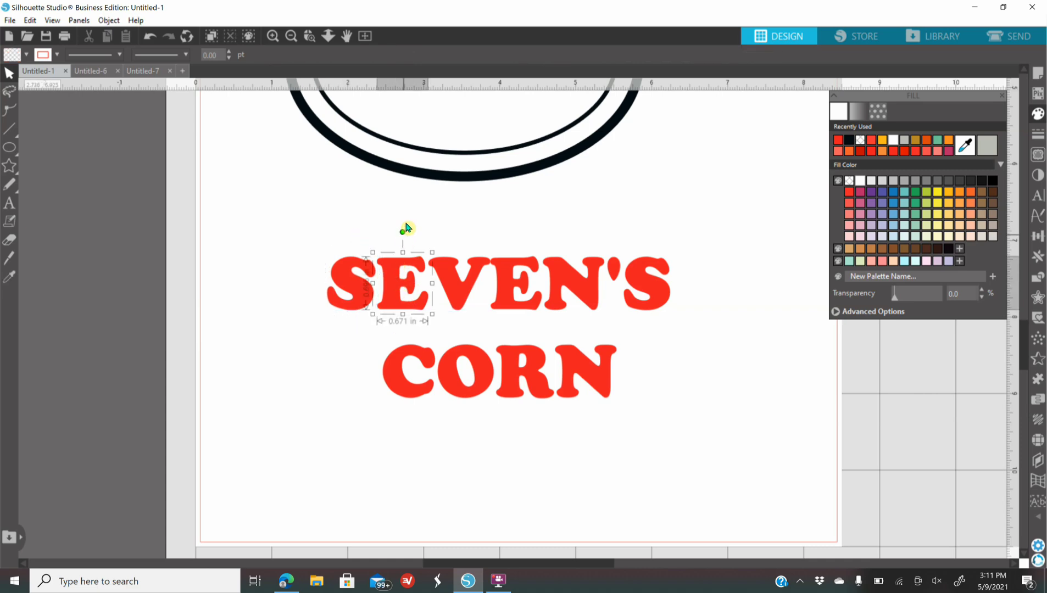
drag(402, 238, 393, 233)
Step: Tilt the V and N of SEVEN'S slightly clockwise, and the second E and final S slightly counter-clockwise
click(456, 293)
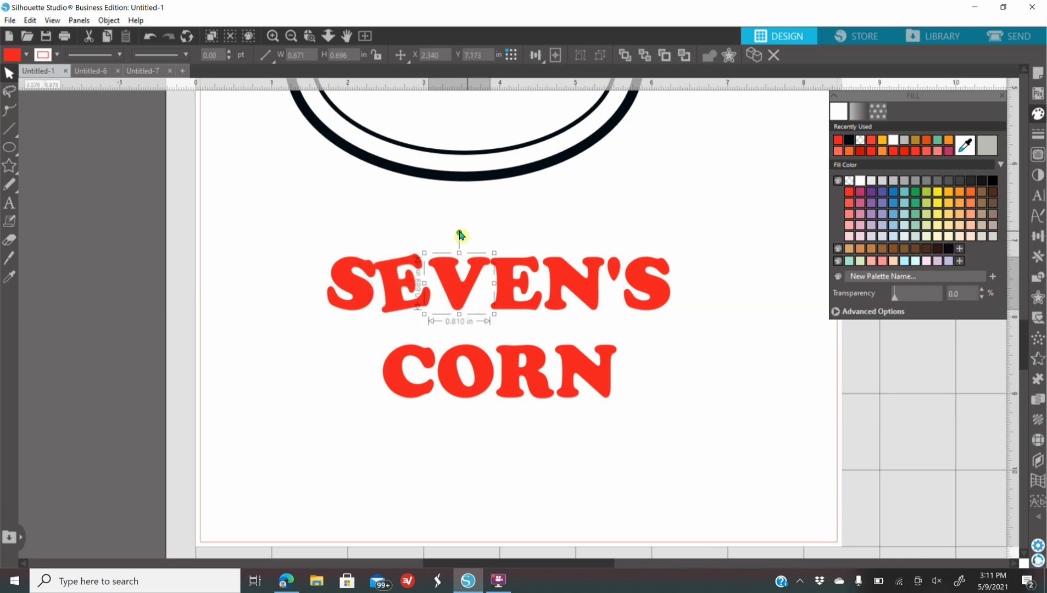
drag(460, 237, 510, 233)
click(516, 297)
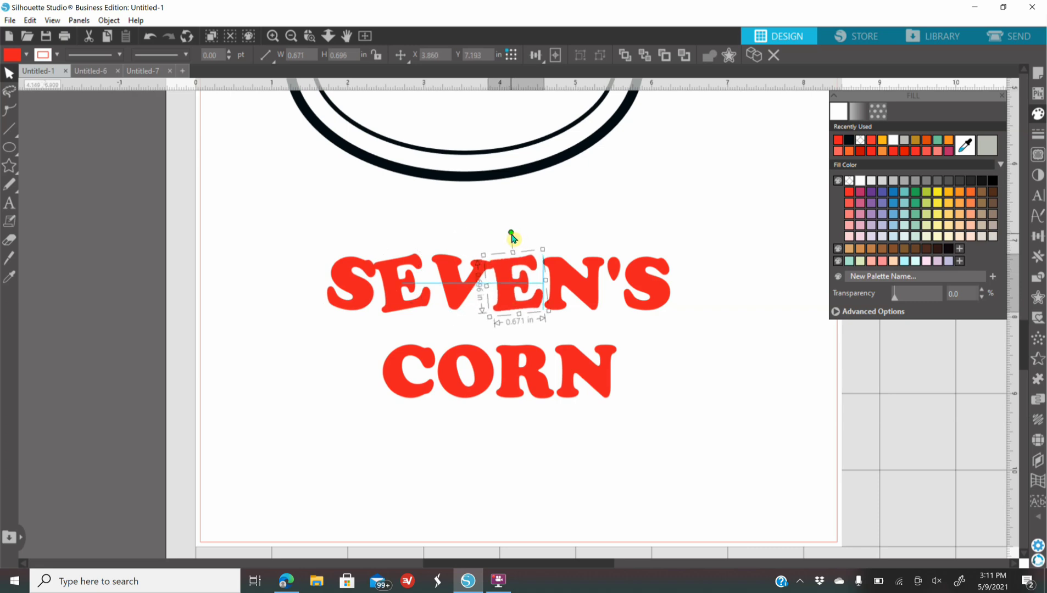
click(592, 293)
drag(572, 235, 579, 236)
click(637, 287)
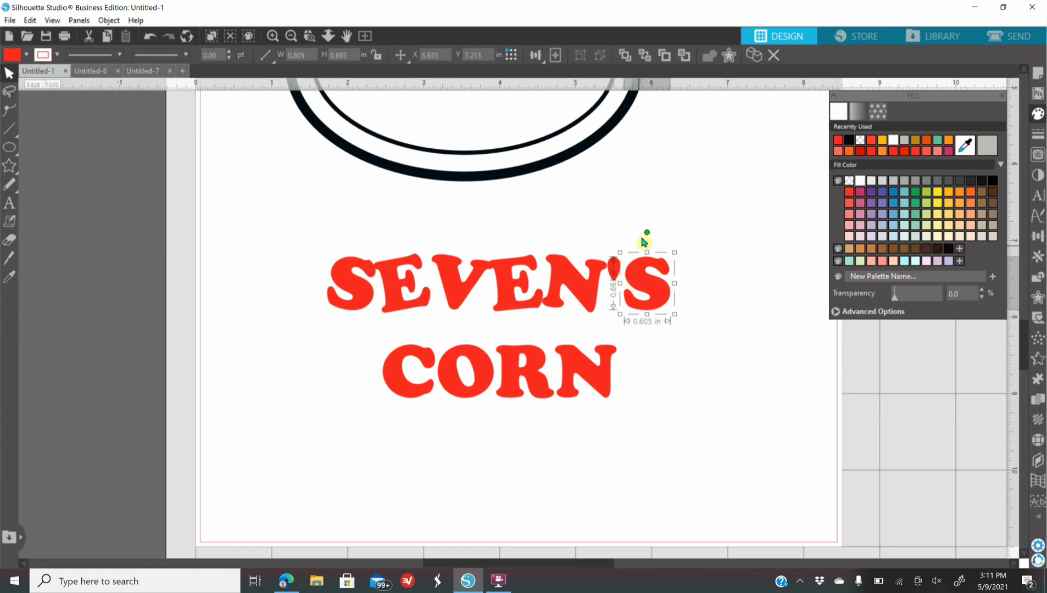
drag(644, 246, 640, 241)
Step: Tilt the C and R of CORN slightly clockwise and the N slightly counter-clockwise, leaving no letter selected
click(416, 394)
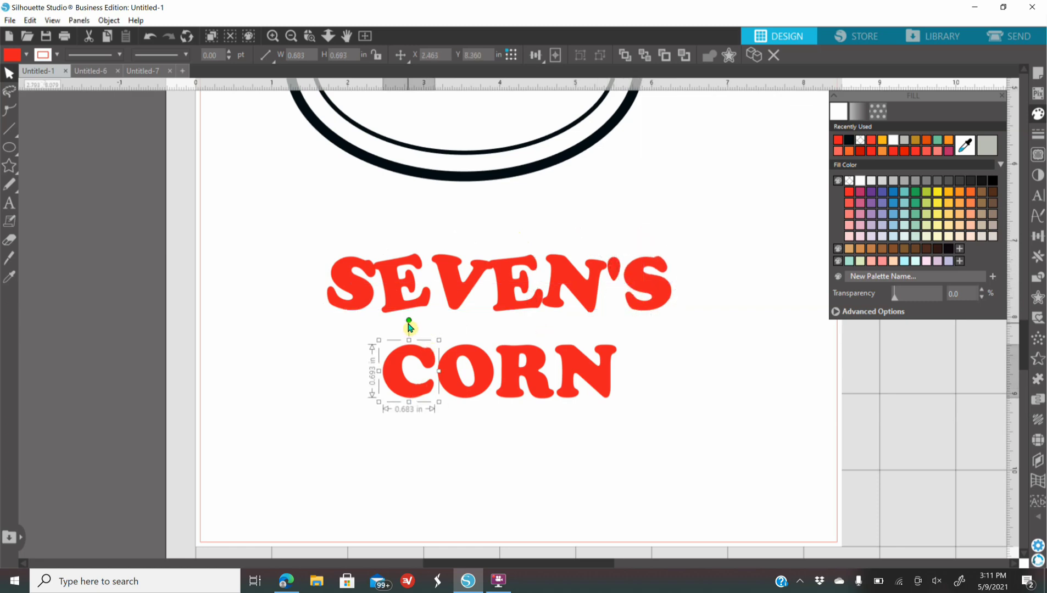
click(511, 385)
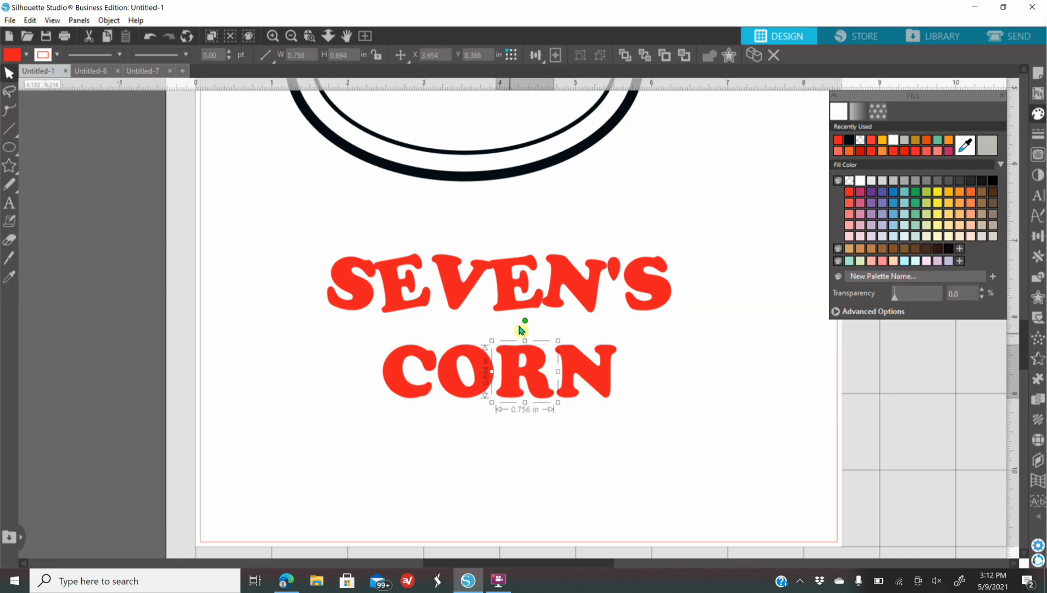
drag(525, 322, 575, 282)
click(572, 380)
click(640, 397)
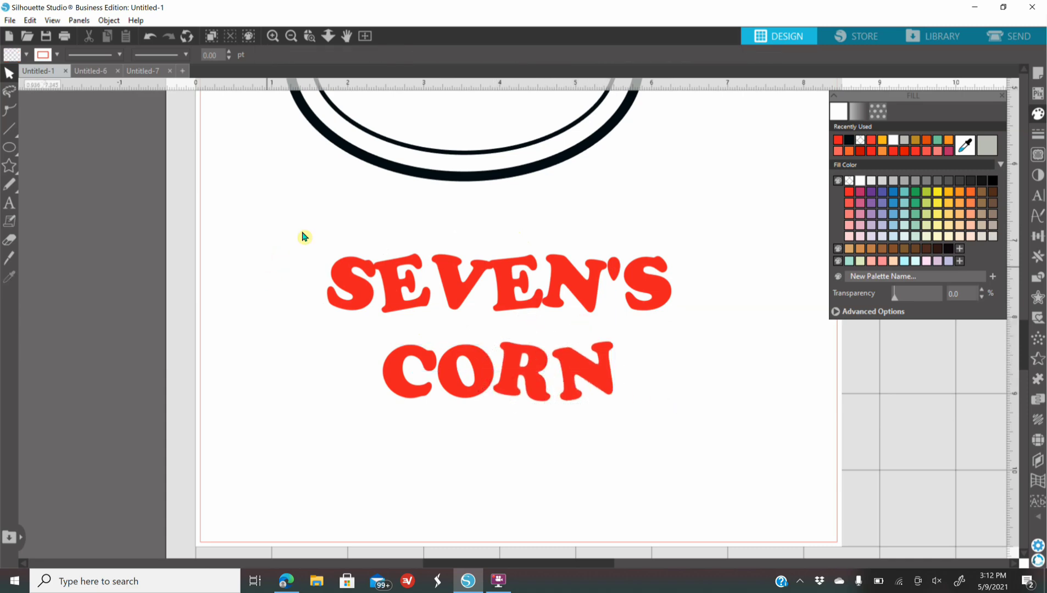
Step: Group all the red letters of SEVEN'S CORN into one object
drag(269, 238, 712, 401)
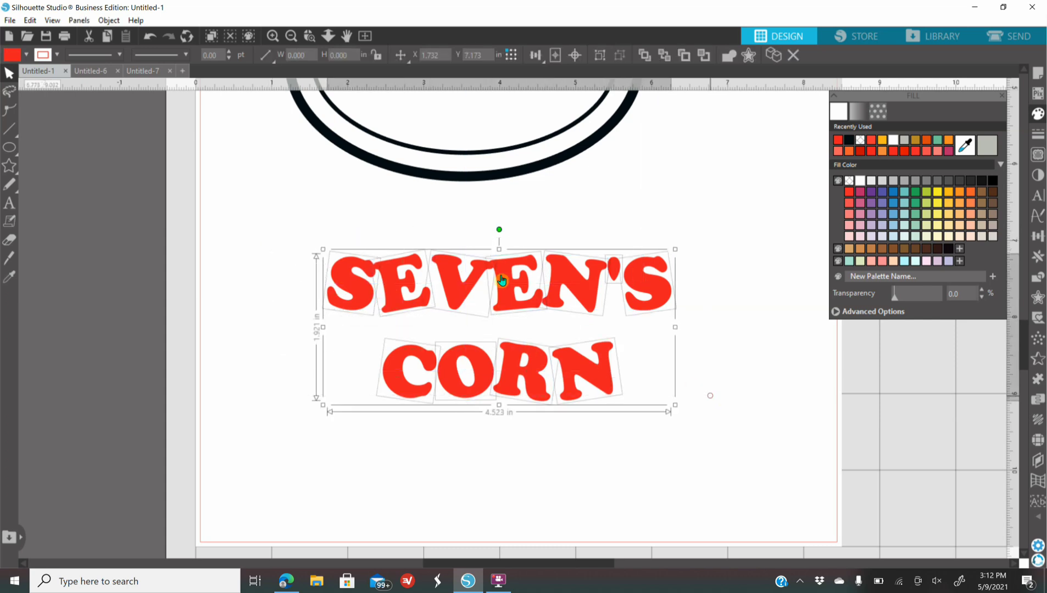
right_click(490, 283)
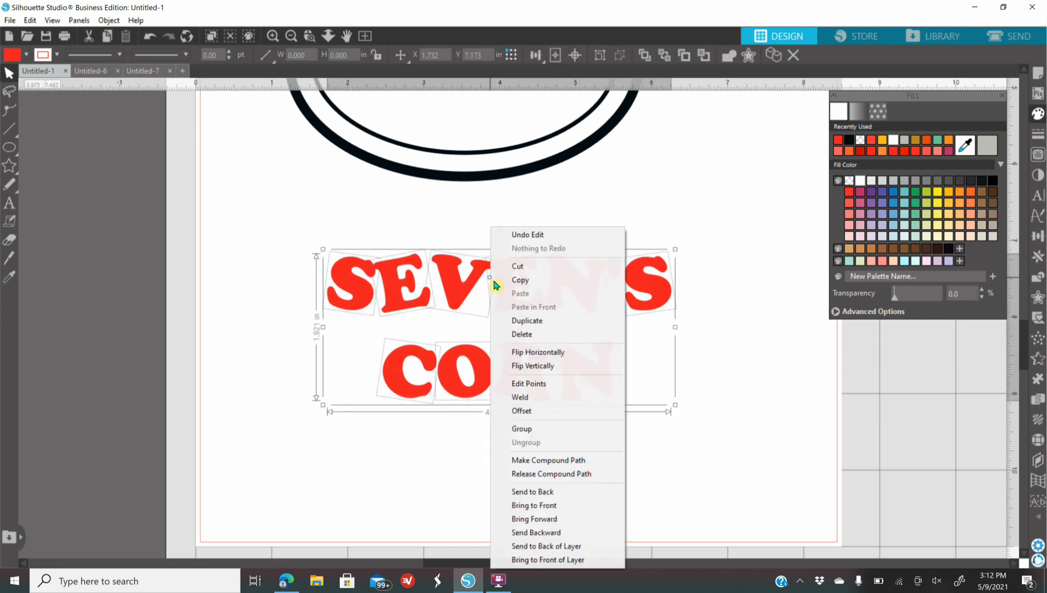
click(545, 429)
Step: Move the grouped lettering inside the inner ellipse and scale it proportionally to about 3.35 in wide
scroll(458, 258, up, 3)
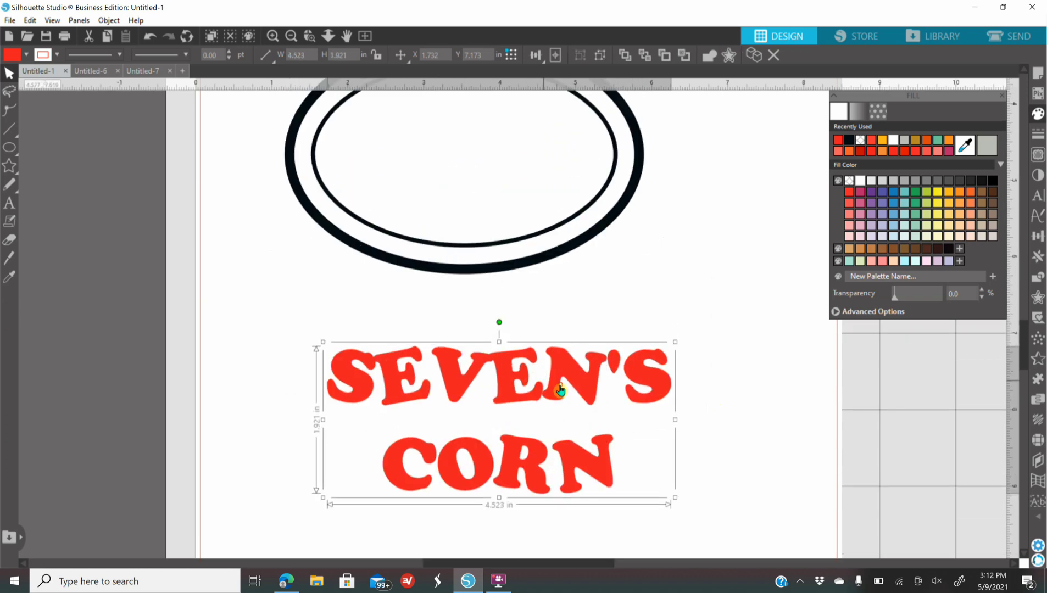
drag(560, 389, 517, 152)
scroll(604, 366, up, 2)
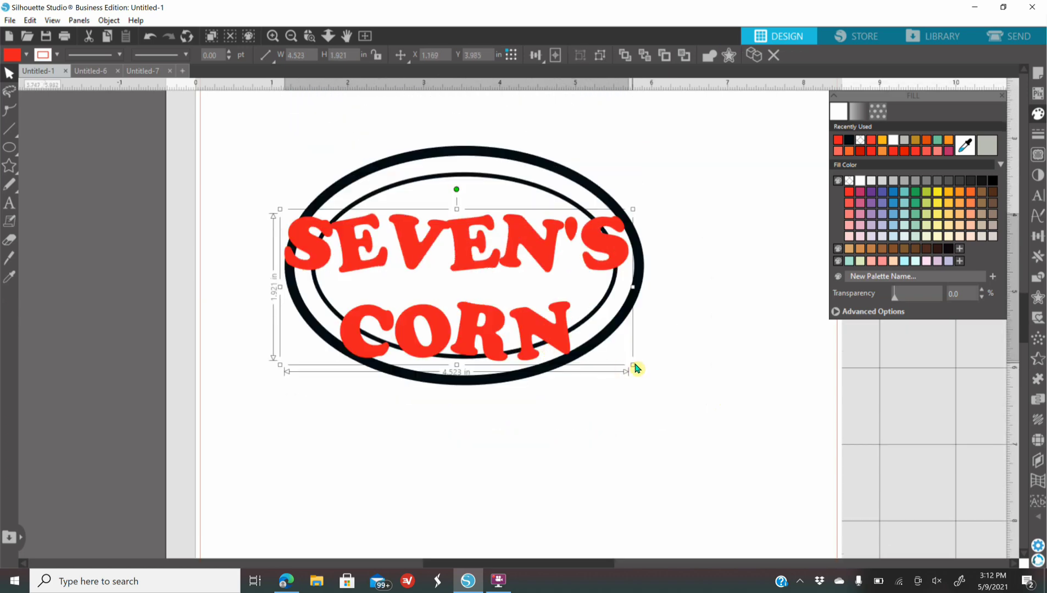
drag(632, 365, 539, 325)
drag(355, 316, 410, 320)
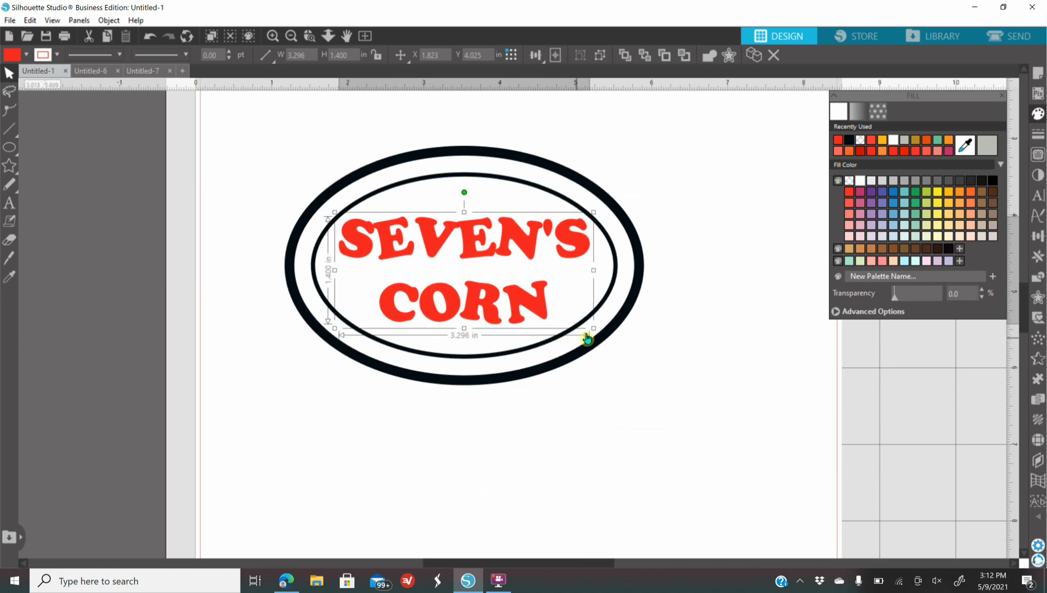
drag(593, 329, 584, 361)
drag(492, 312, 492, 309)
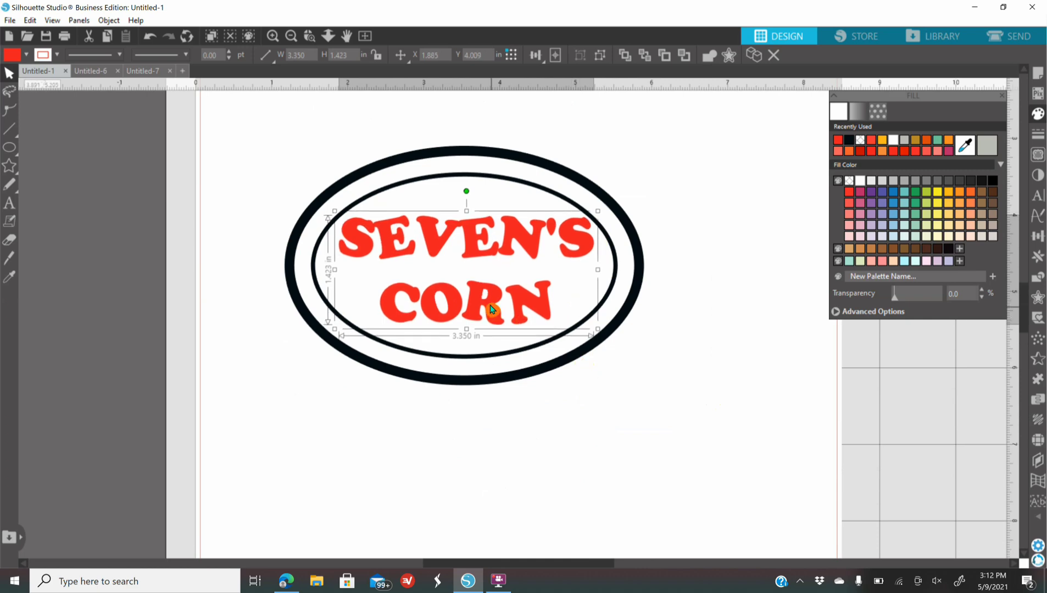
Step: Centre the lettering and both ellipses on one another, then deselect them
drag(237, 134, 696, 405)
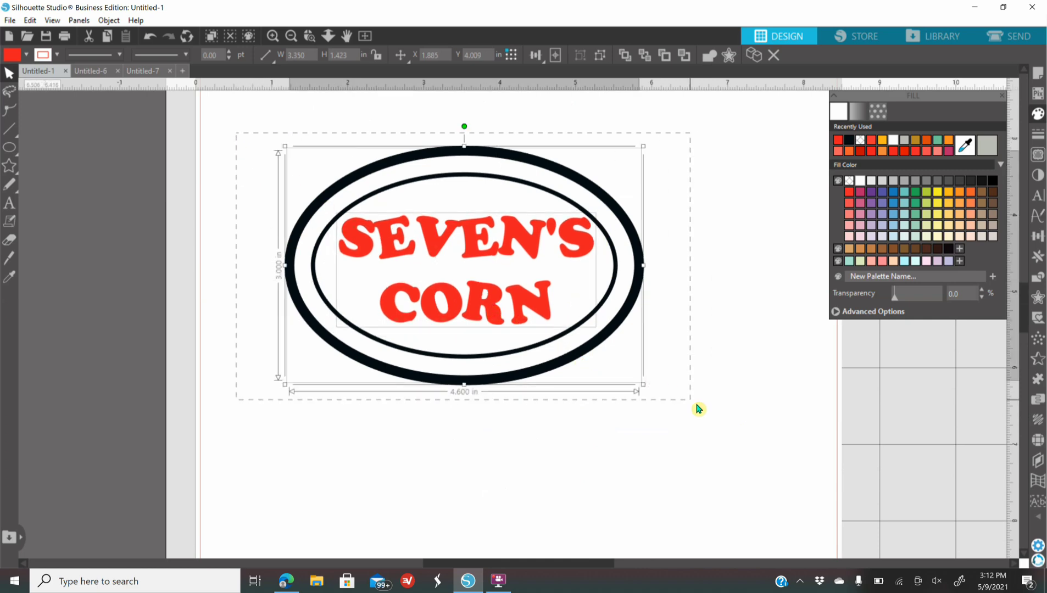
click(1038, 236)
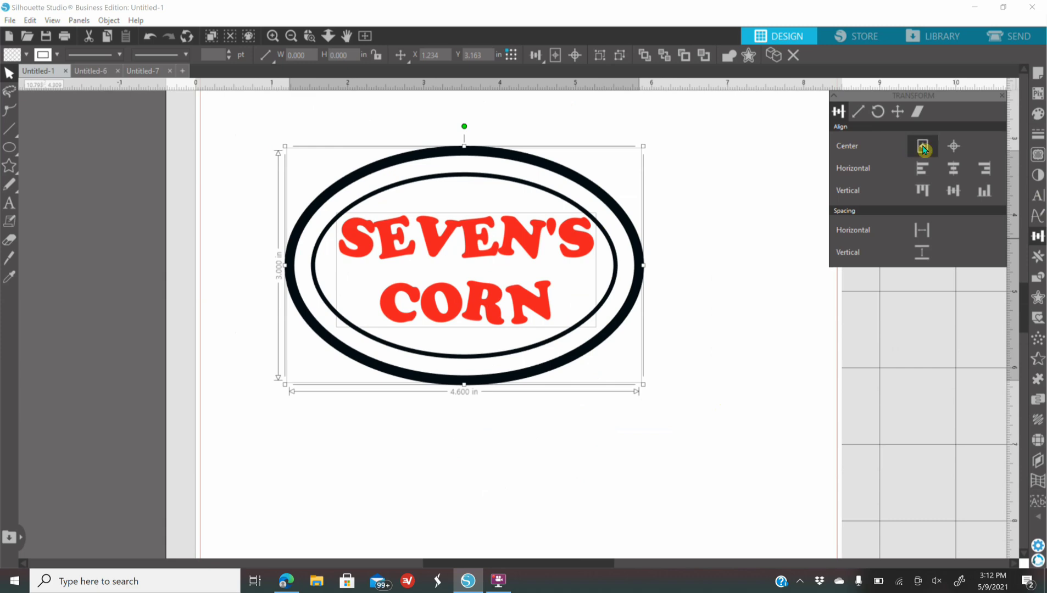
click(953, 148)
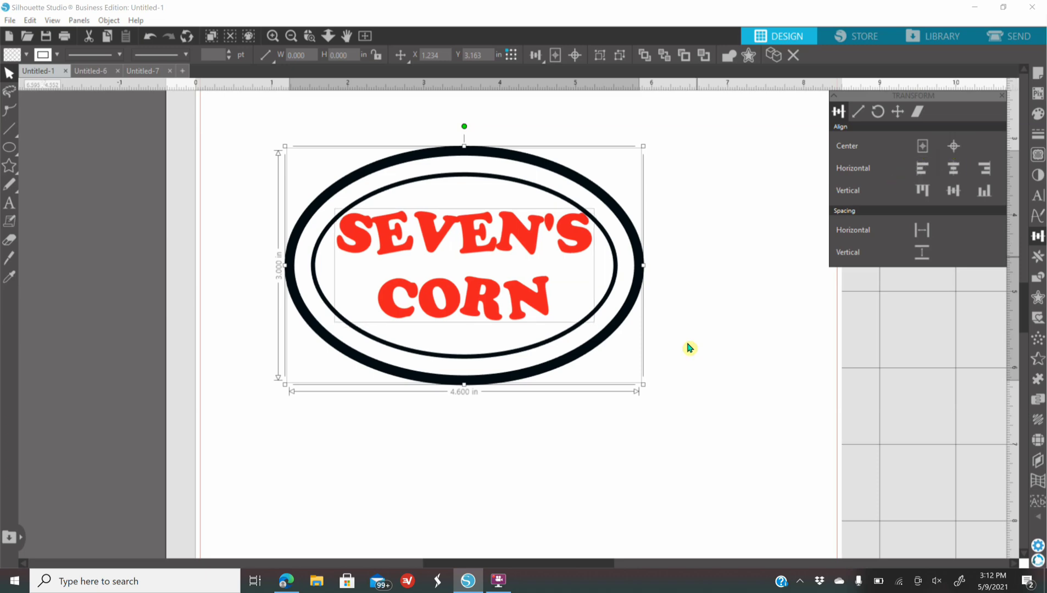
click(725, 406)
Step: Group the ellipses and the lettering into a single logo and deselect it
drag(234, 129, 702, 377)
right_click(515, 329)
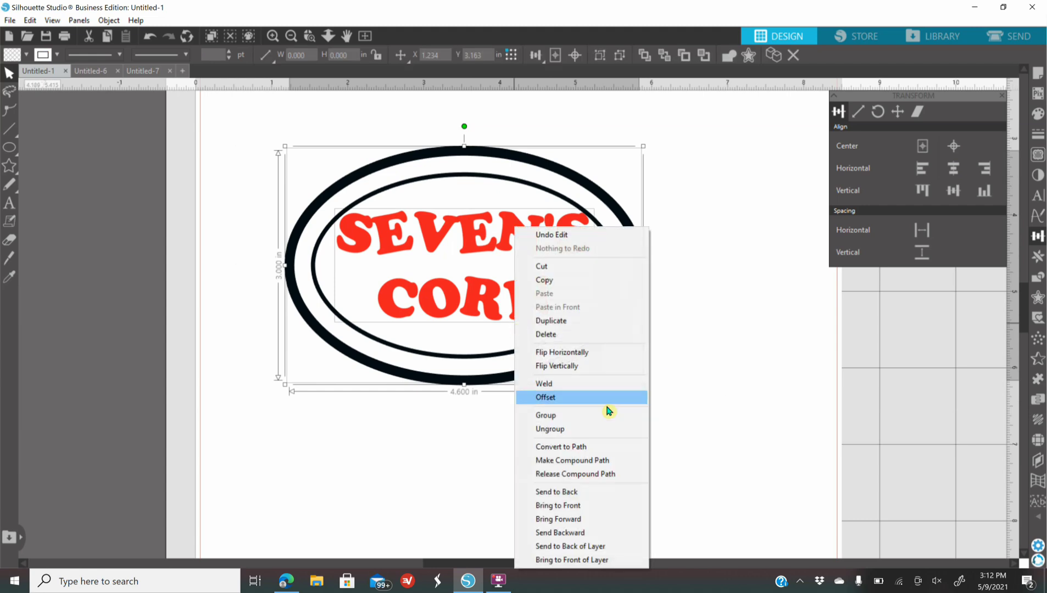
click(591, 415)
click(791, 392)
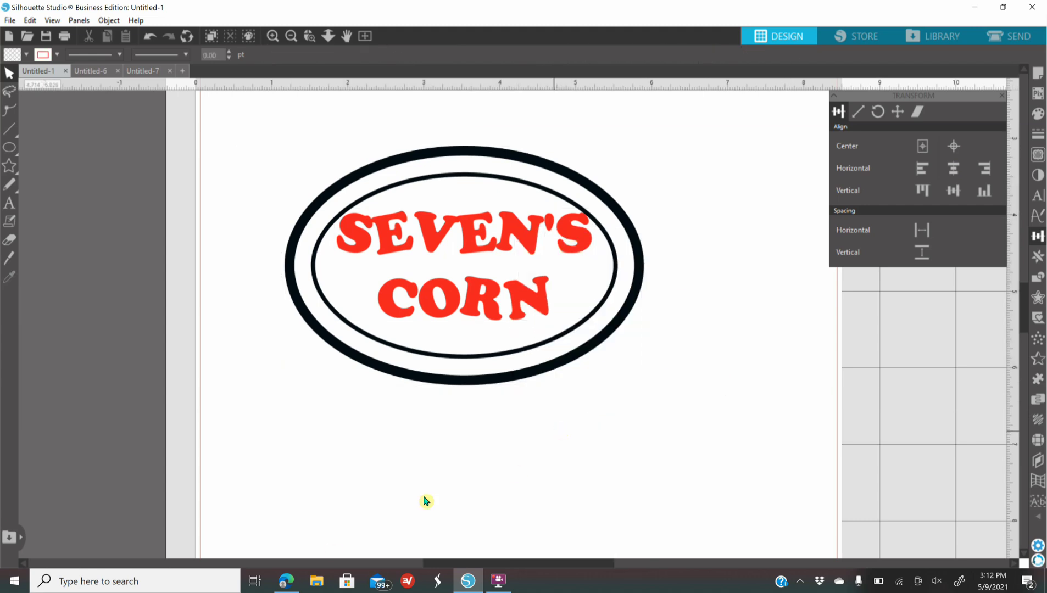
Step: Switch to the browser, view the popcorn and film reel image from the "movie png" results, and return to Silhouette Studio
click(293, 581)
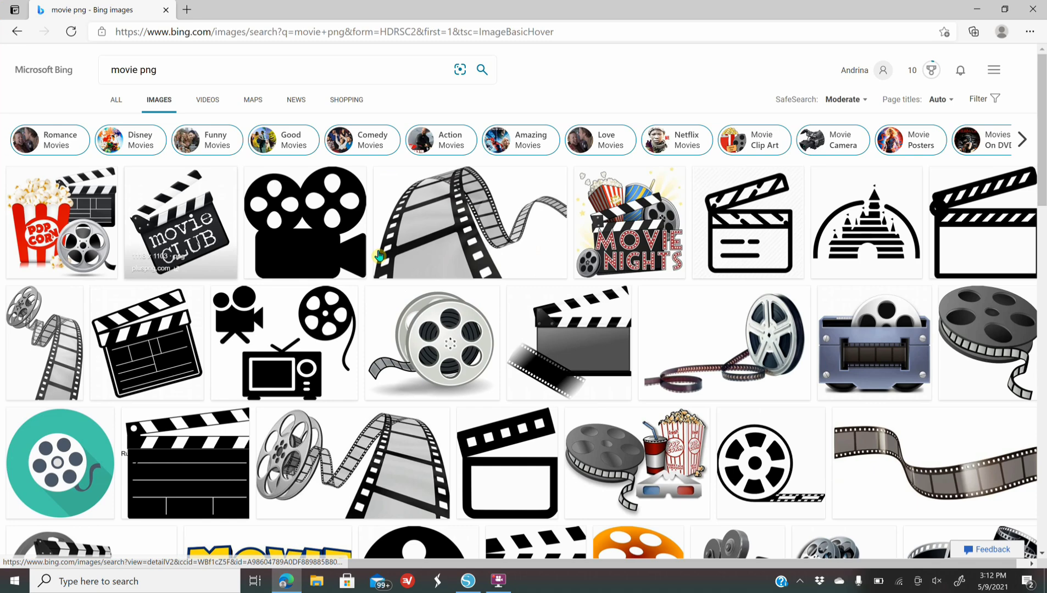
click(131, 74)
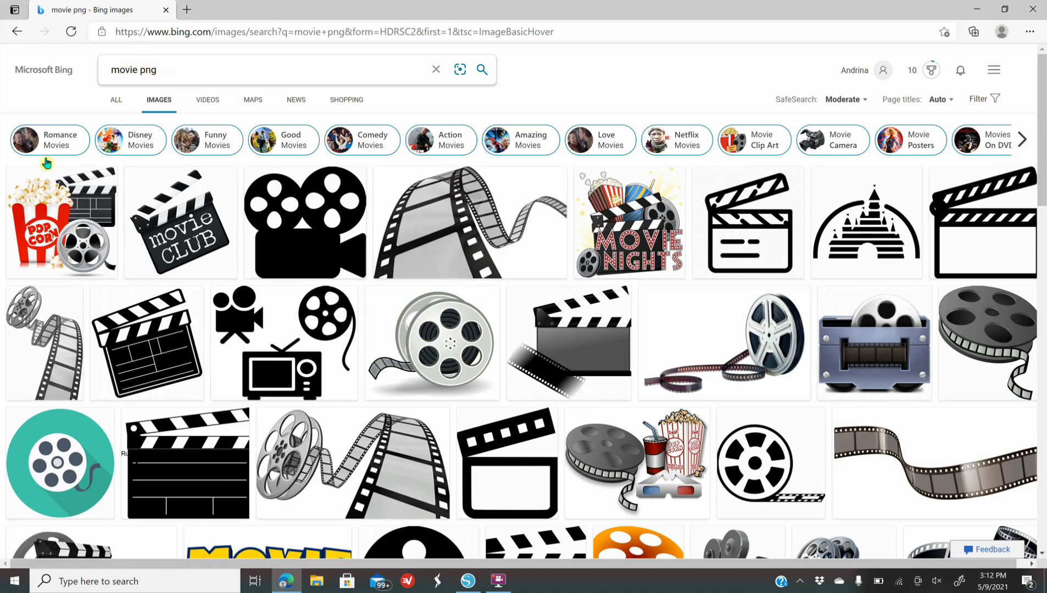
click(65, 226)
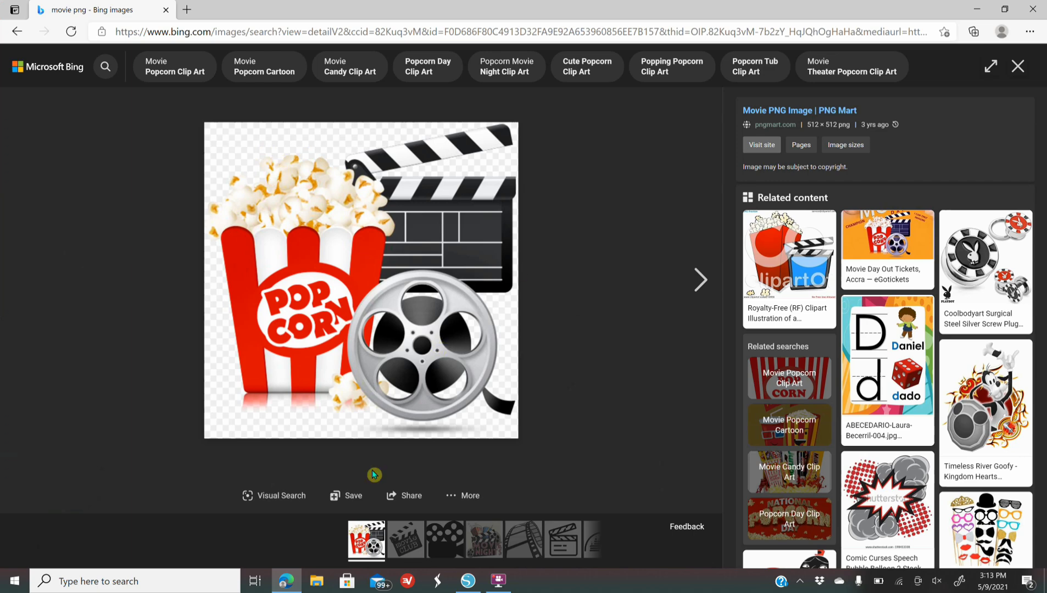
right_click(301, 326)
click(517, 277)
click(470, 581)
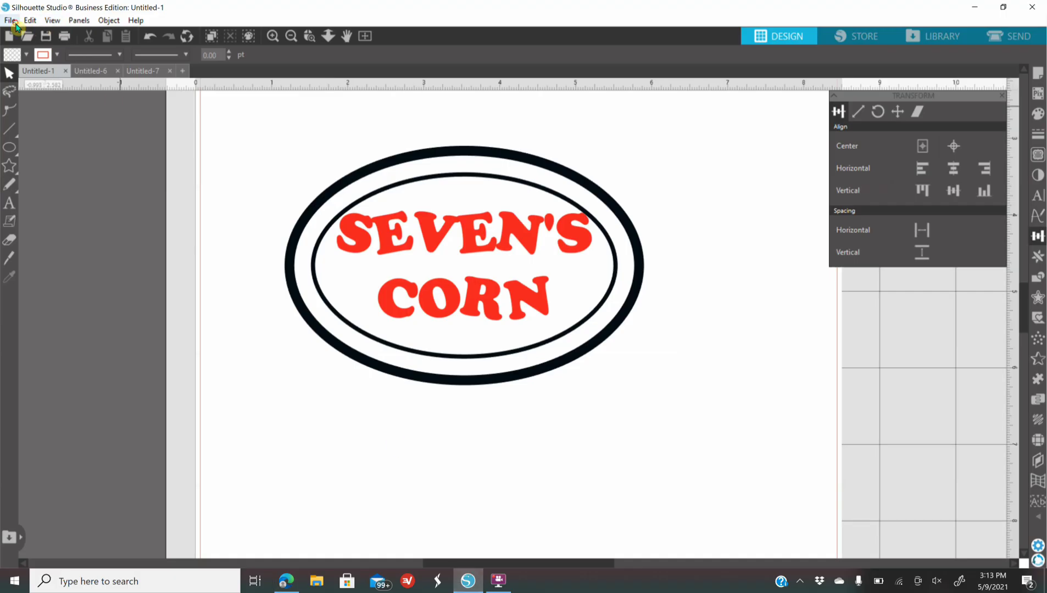
Step: Merge the "Popcorn and drinks" image from the Movies folder in Pictures into the design
click(14, 22)
click(32, 106)
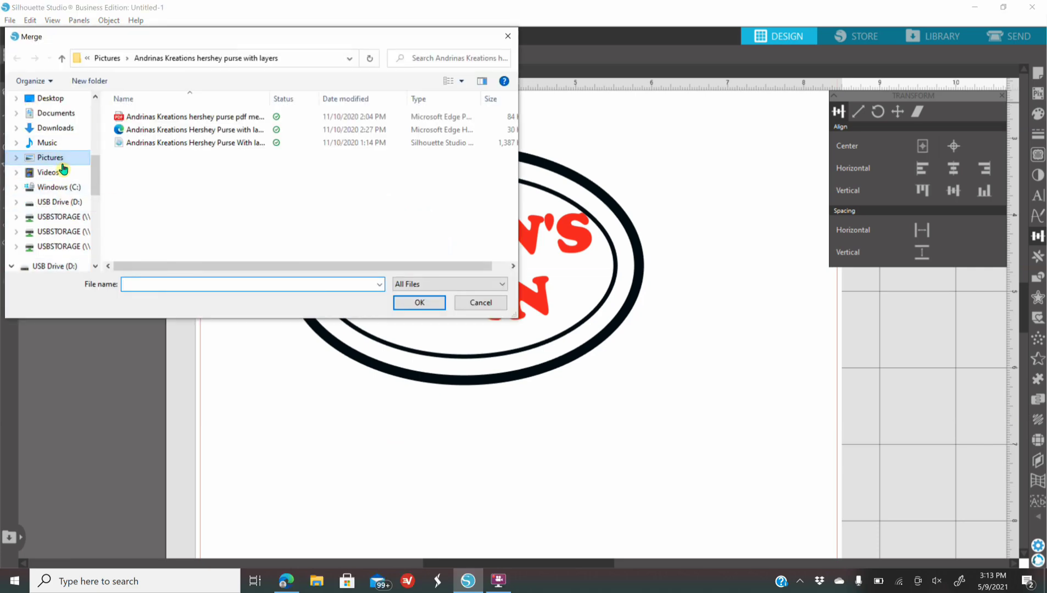
click(62, 162)
click(54, 261)
scroll(219, 202, down, 2)
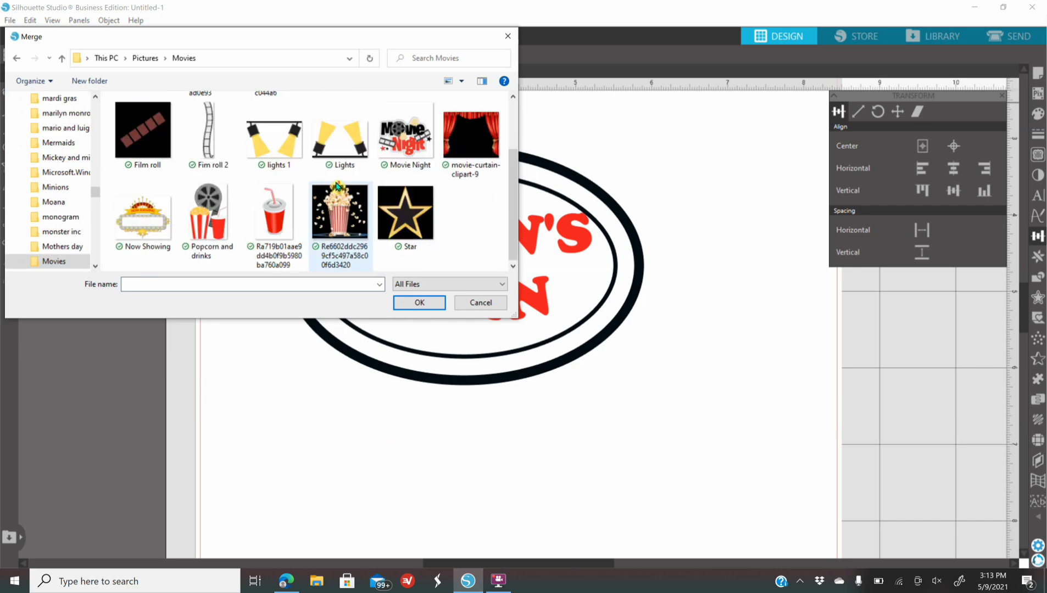
click(219, 202)
click(418, 303)
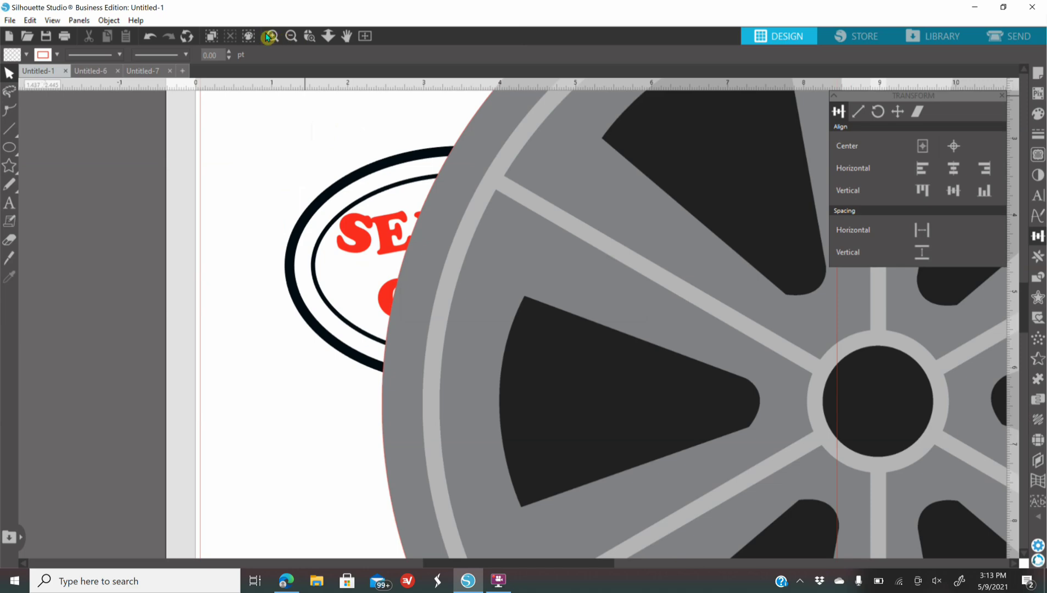
Step: Bring the oversized popcorn and drinks graphic onto the page and scale it down to about 2.1 in wide
click(291, 36)
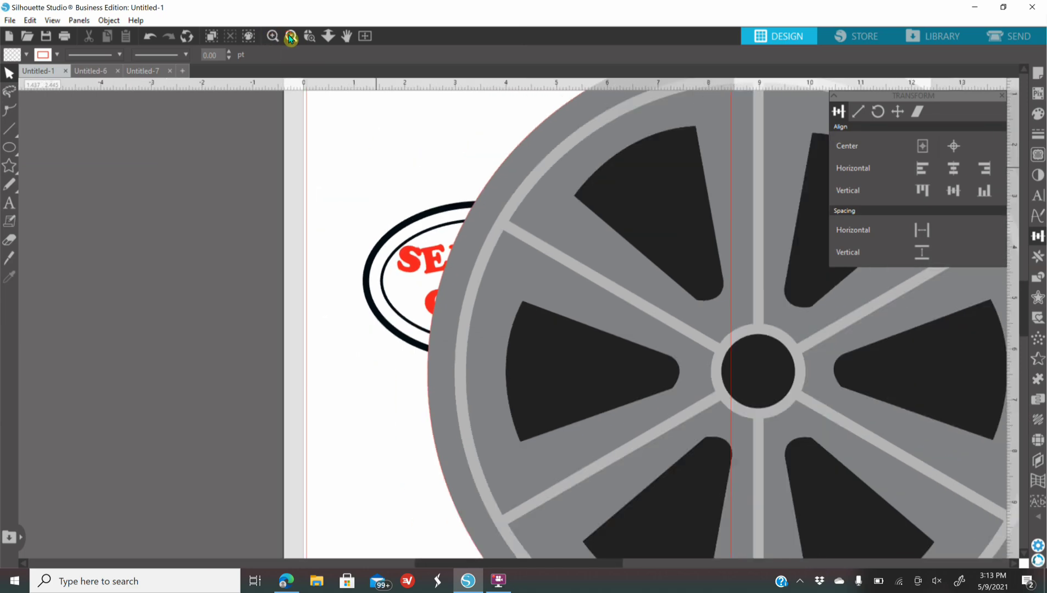
click(291, 36)
drag(680, 300, 421, 286)
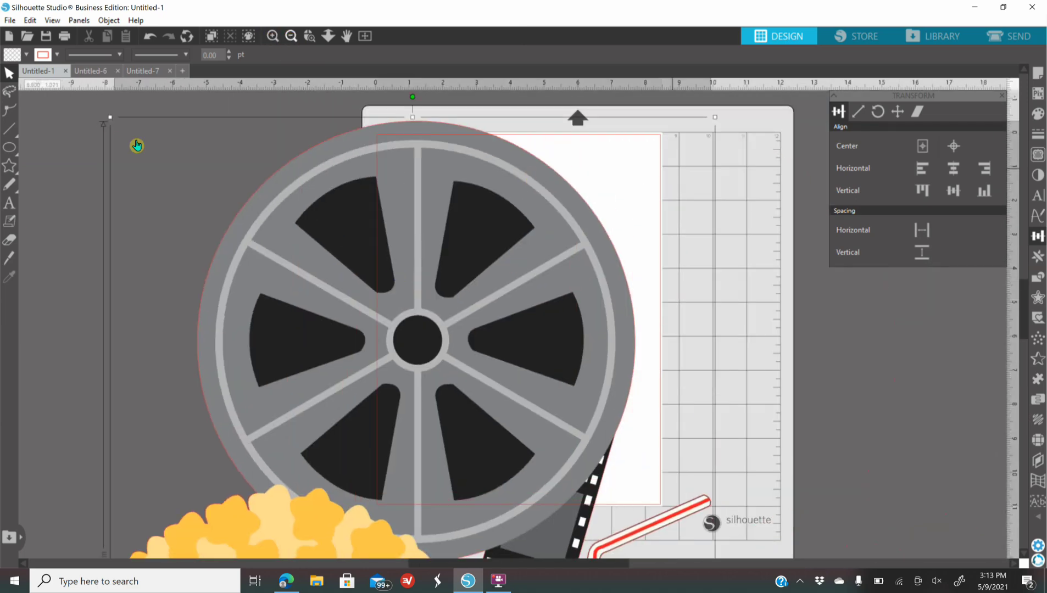
drag(110, 114, 267, 352)
drag(429, 373, 241, 157)
drag(289, 193, 445, 306)
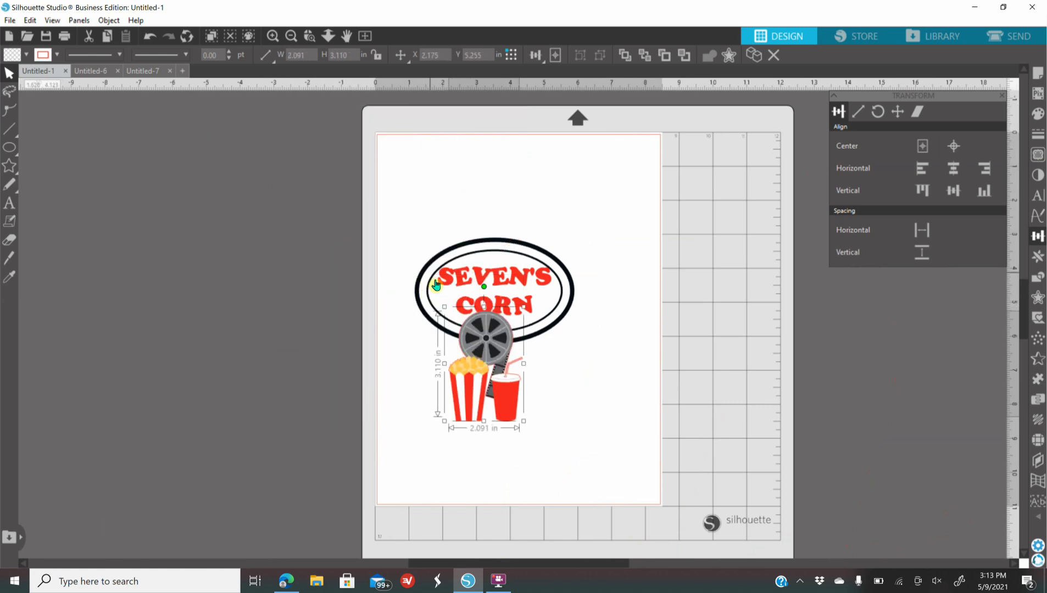
Step: Scale the popcorn and drinks graphic to about 1.2 in wide and place it over the oval's right edge
drag(491, 376, 594, 256)
drag(626, 189, 615, 250)
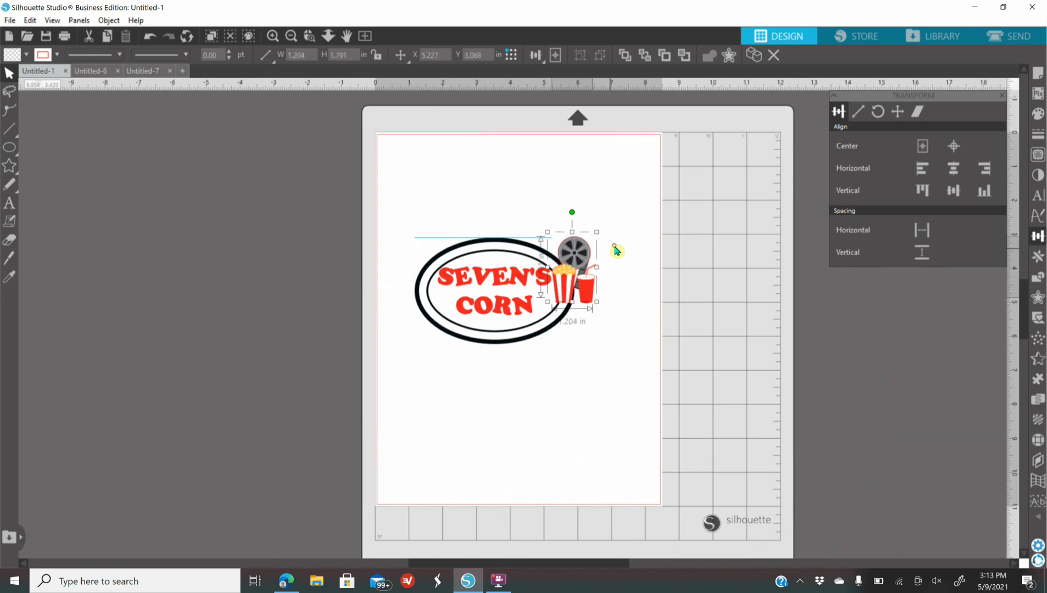
click(278, 36)
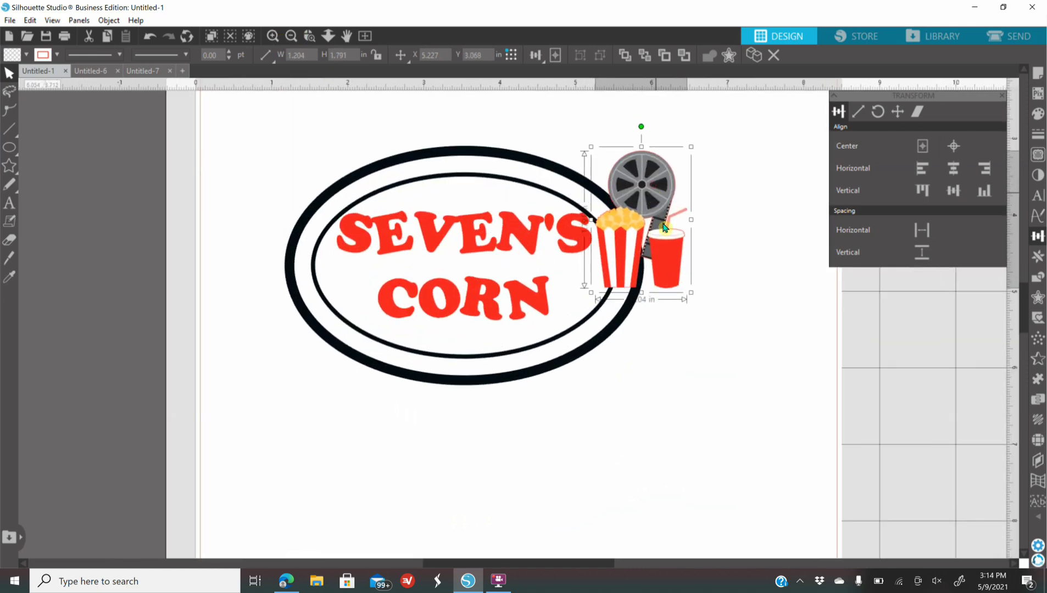
drag(644, 167, 647, 237)
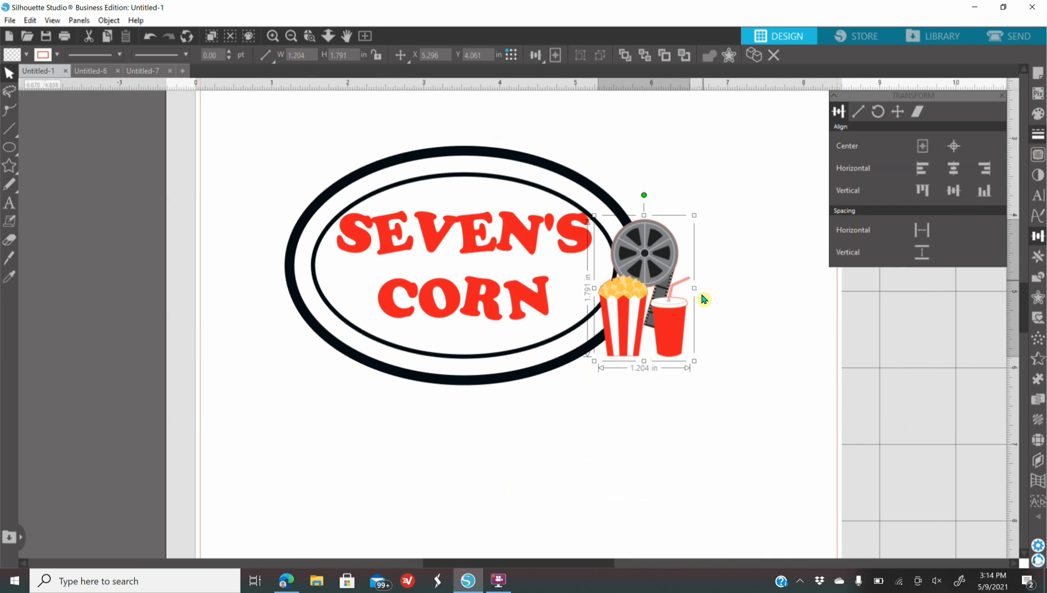
Step: Set the line colour of the popcorn and drinks graphic to transparent
click(1038, 136)
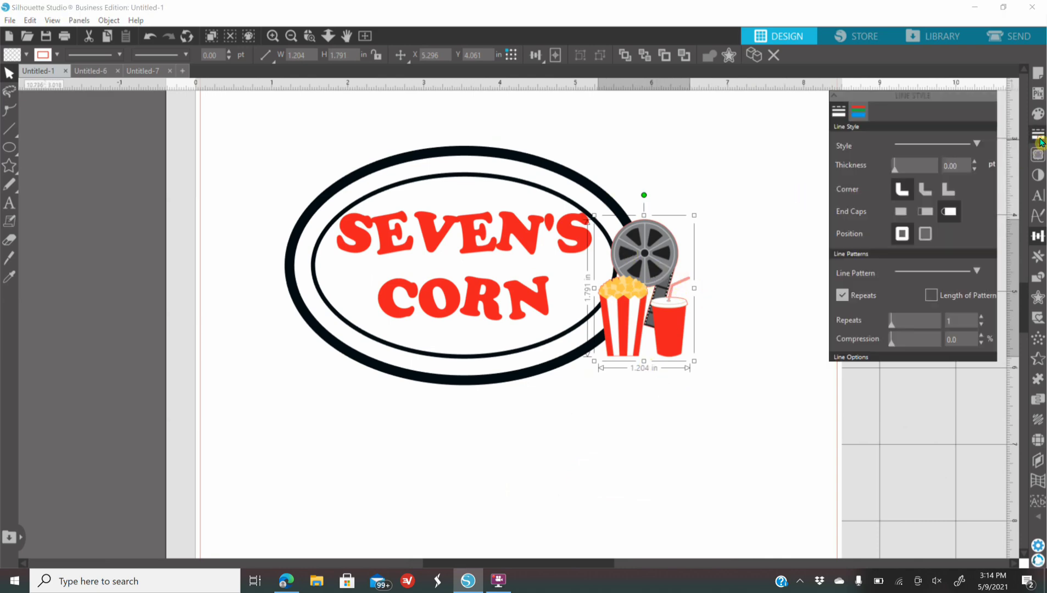
click(860, 114)
click(861, 141)
Step: Scale the popcorn and drinks graphic to about 0.45 in wide, placing it inside the oval just after the word CORN
drag(692, 361, 583, 304)
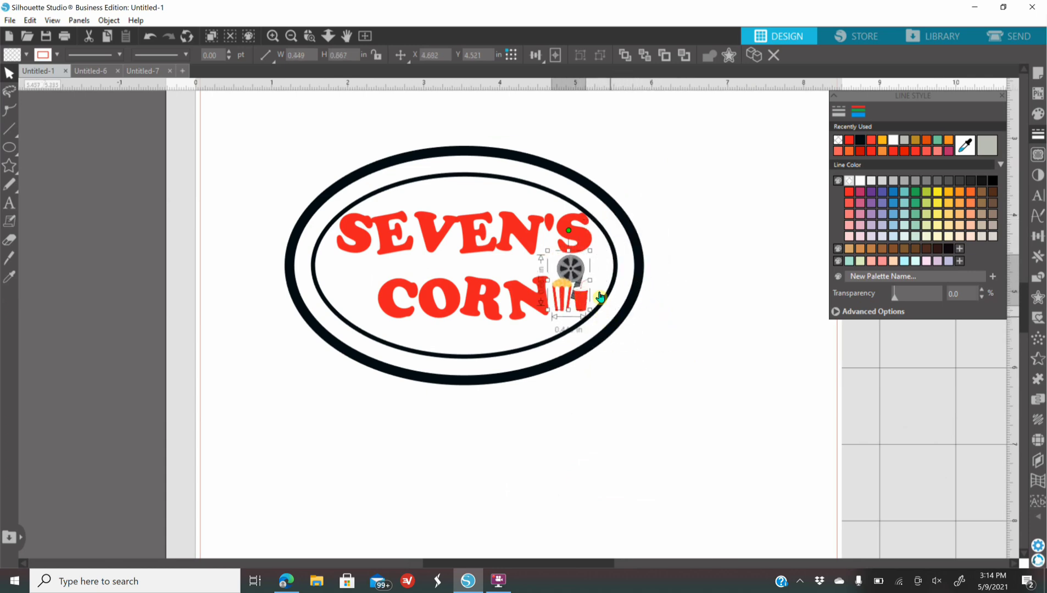
click(725, 330)
Step: Merge the "Star" image from the Movies folder in Pictures into the design
click(10, 20)
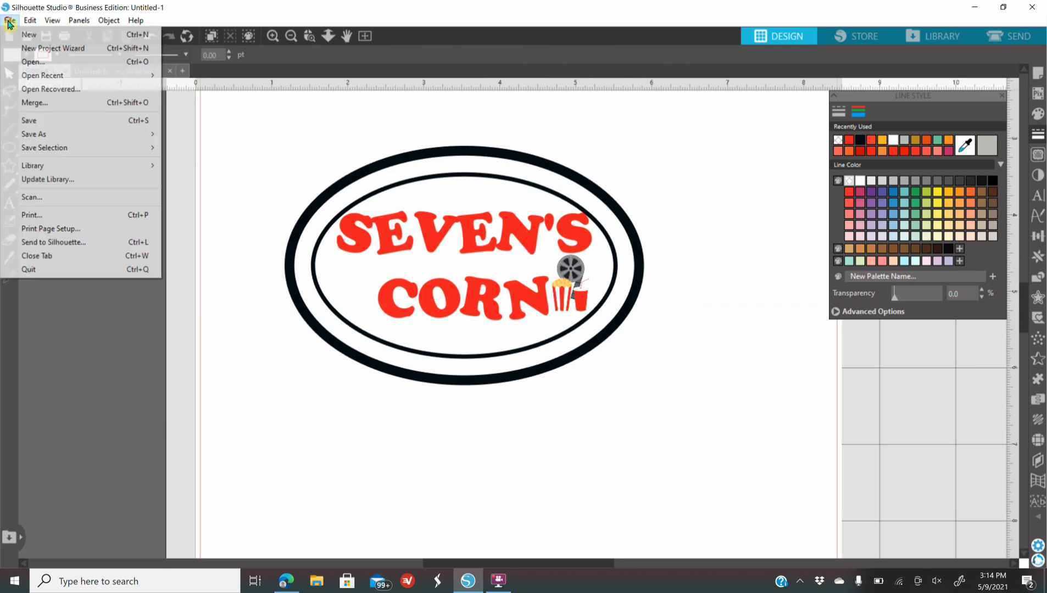
click(34, 103)
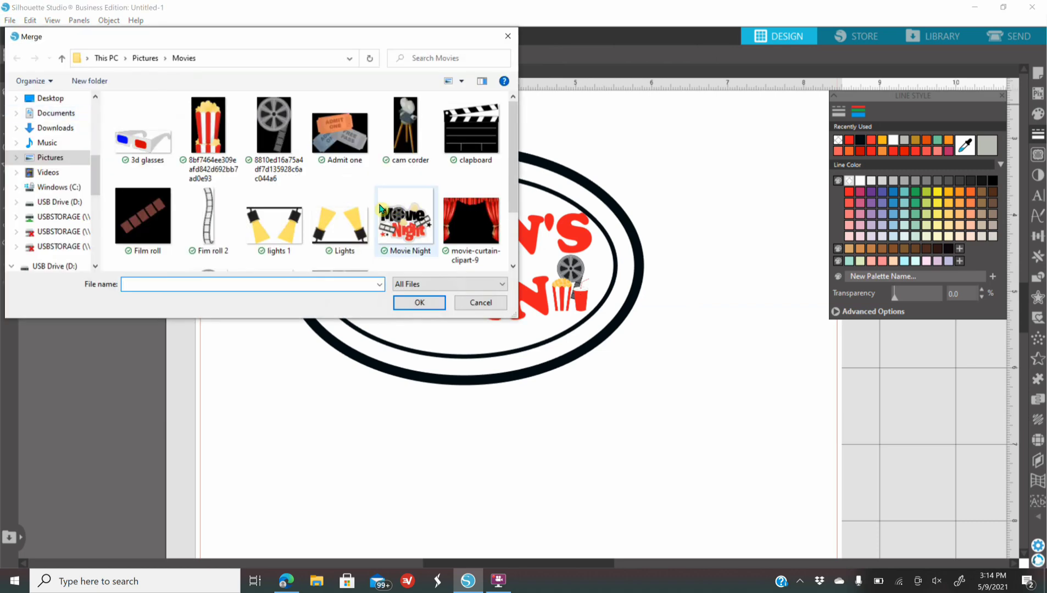
scroll(403, 214, down, 1)
click(406, 214)
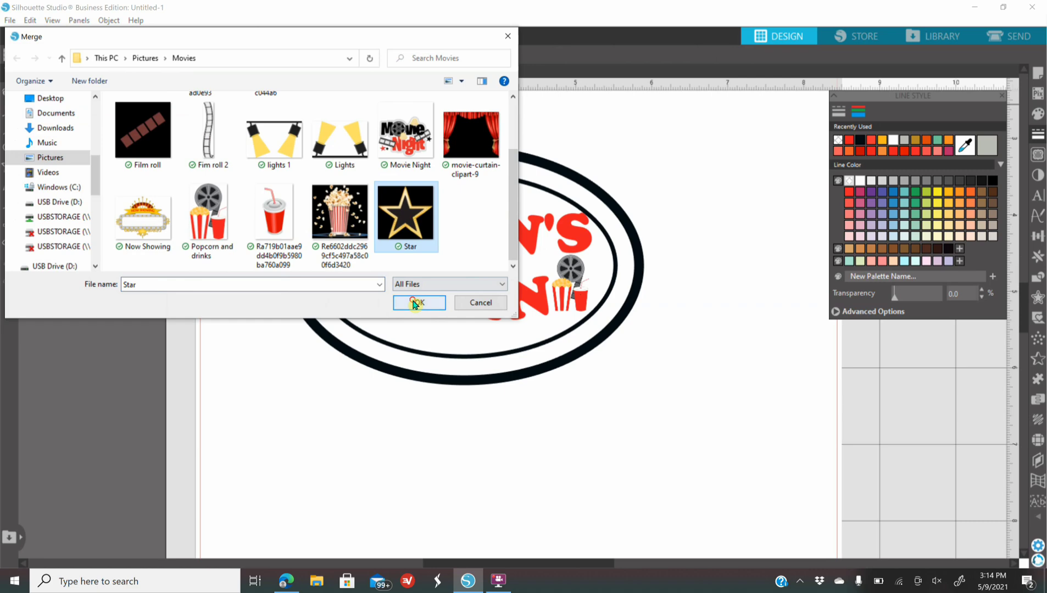
click(420, 302)
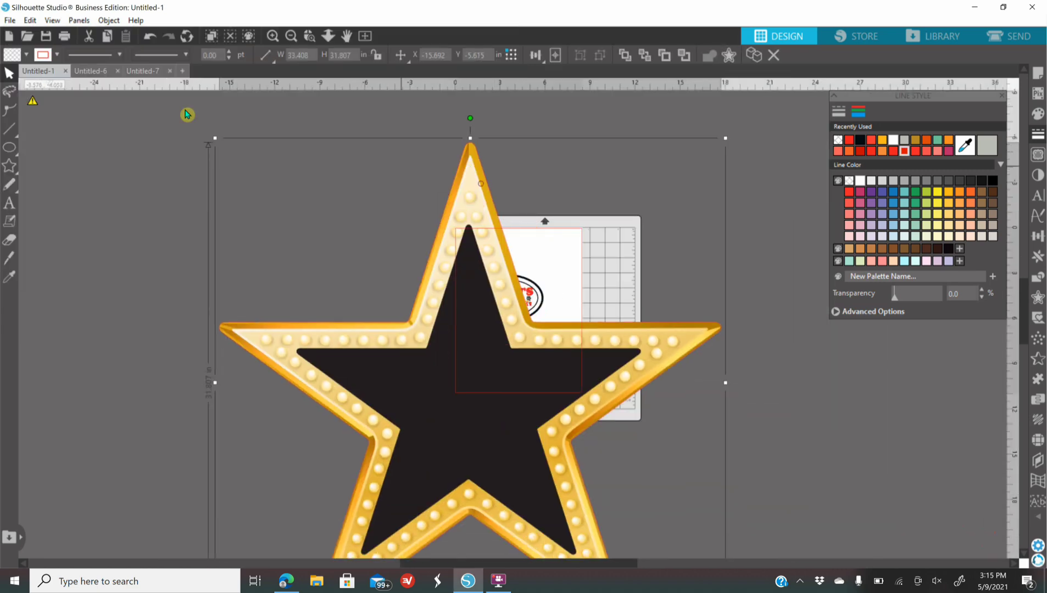
Step: Scale the oversized star down to about 0.39 in wide and place it on the page above the oval
drag(215, 139, 617, 524)
drag(671, 547, 462, 243)
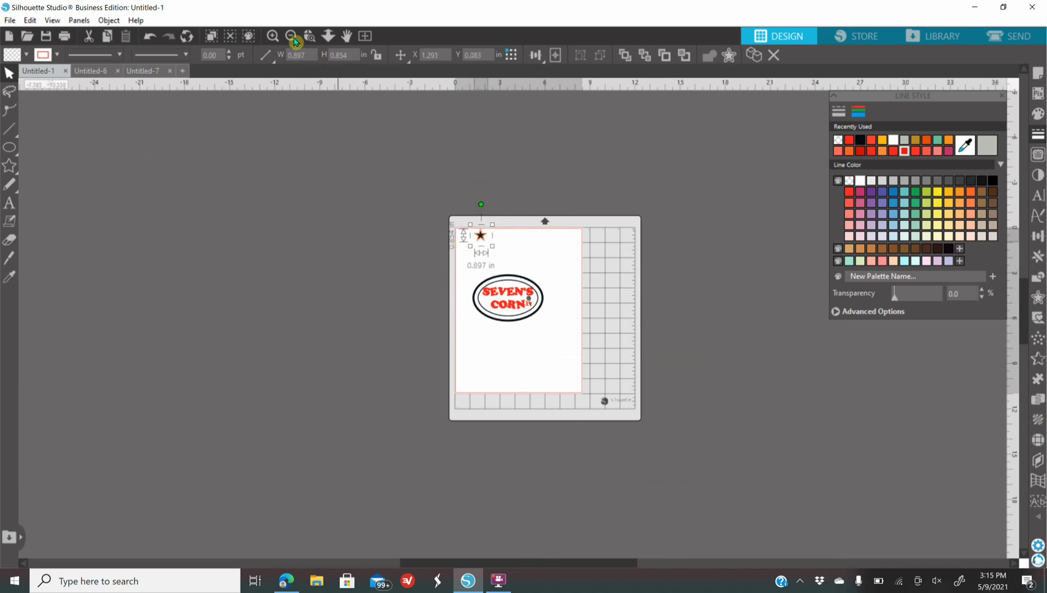
click(273, 36)
click(273, 37)
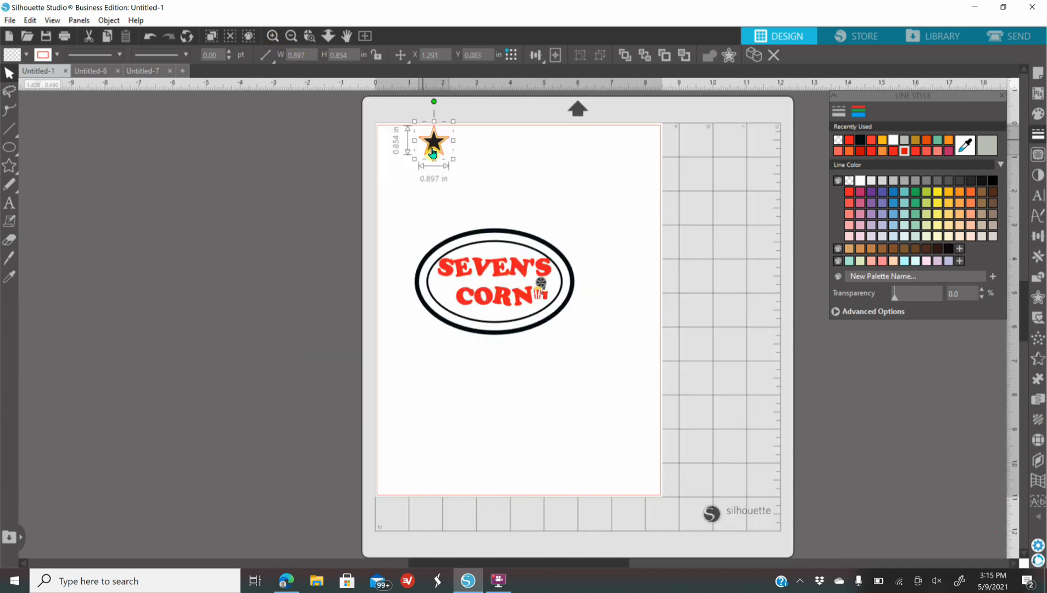
drag(533, 164, 517, 182)
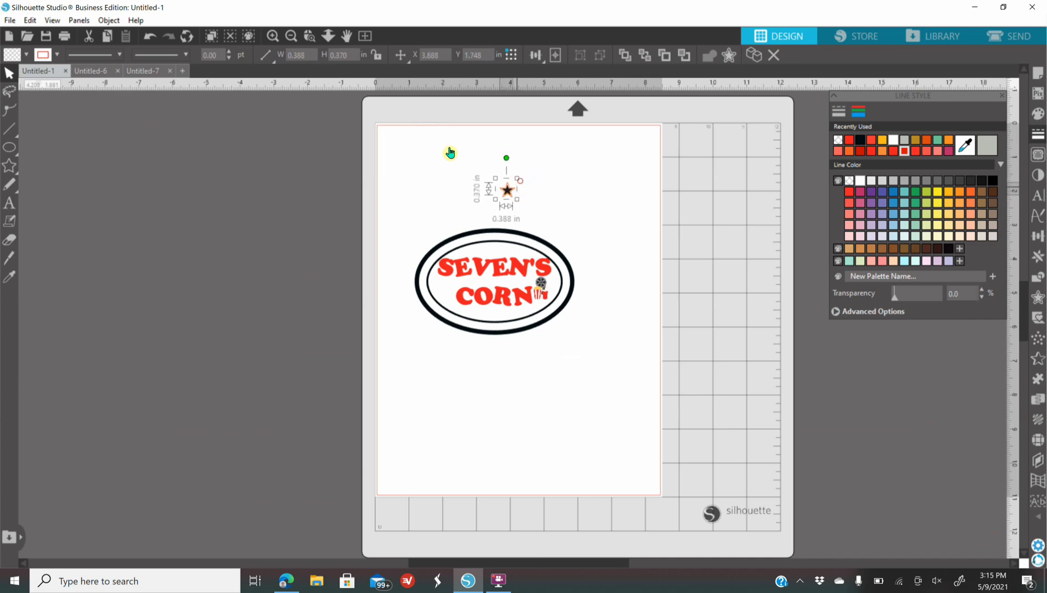
Step: Move the star inside the oval above the word SEVEN'S and set its line colour to transparent
click(273, 37)
click(273, 37)
scroll(528, 250, up, 2)
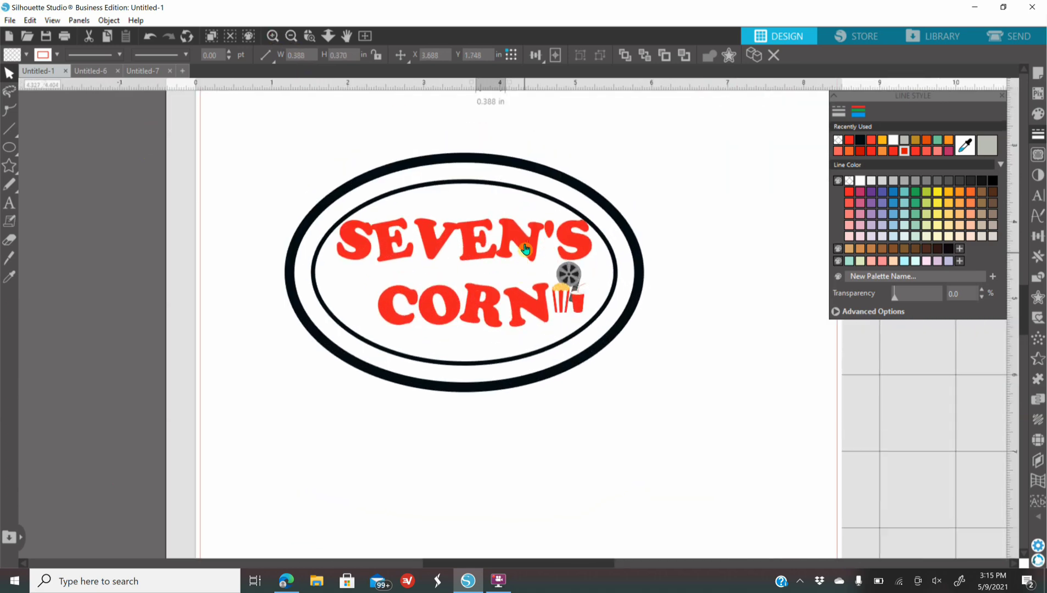
scroll(506, 141, up, 1)
drag(492, 115, 475, 246)
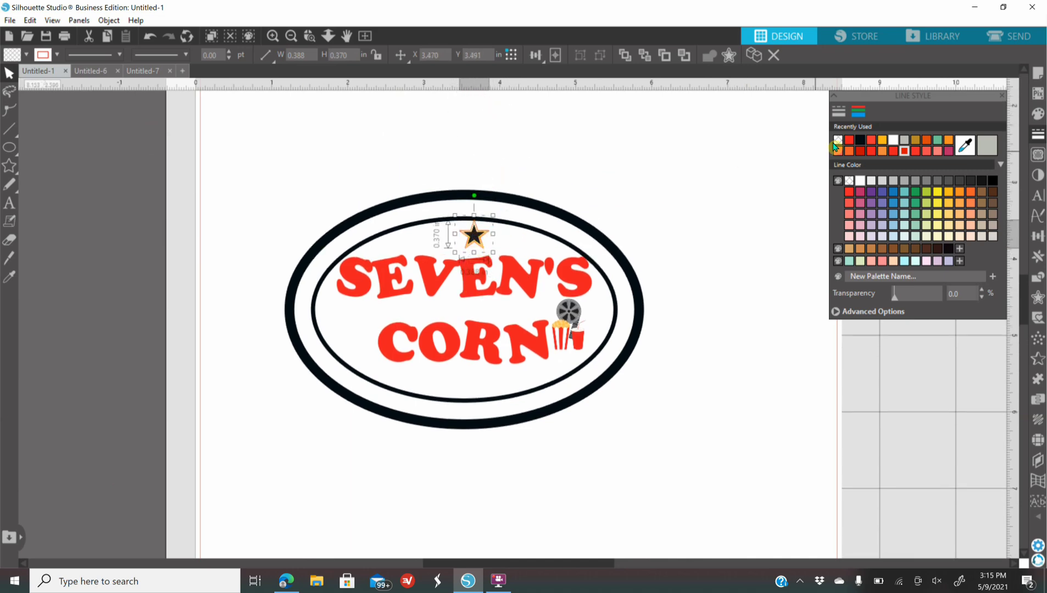
click(838, 140)
Step: Duplicate the star twice, placing one copy to the left of CORN and the other below it
right_click(472, 227)
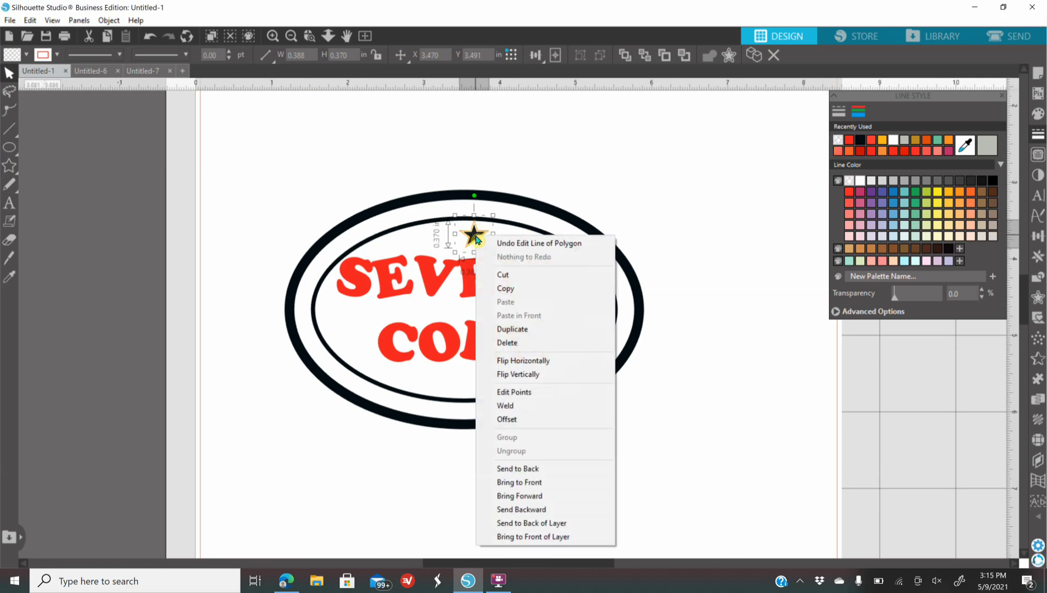
click(523, 334)
drag(476, 238, 485, 383)
right_click(361, 326)
click(385, 105)
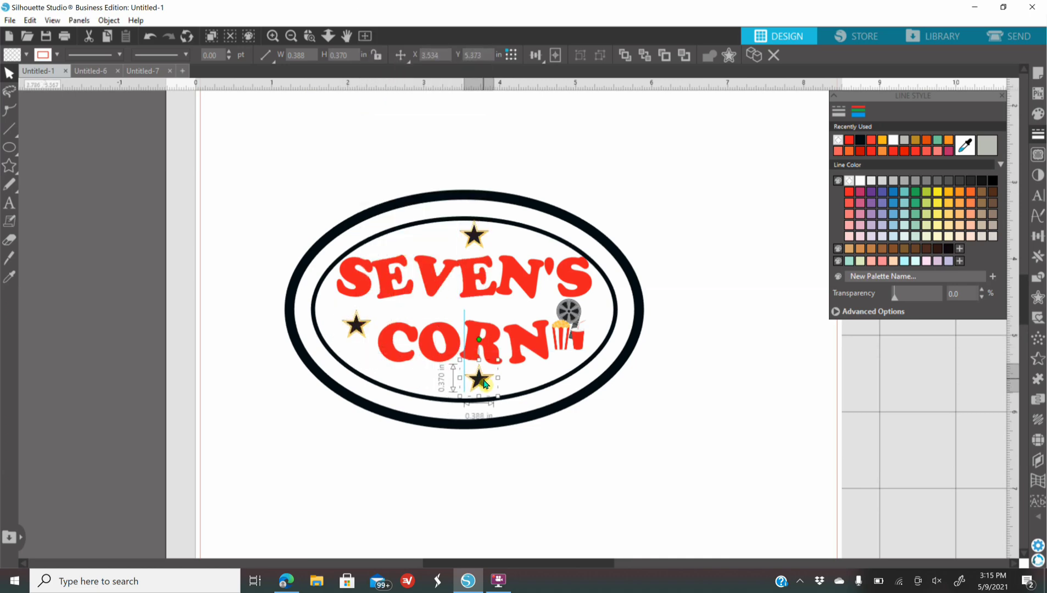
click(663, 475)
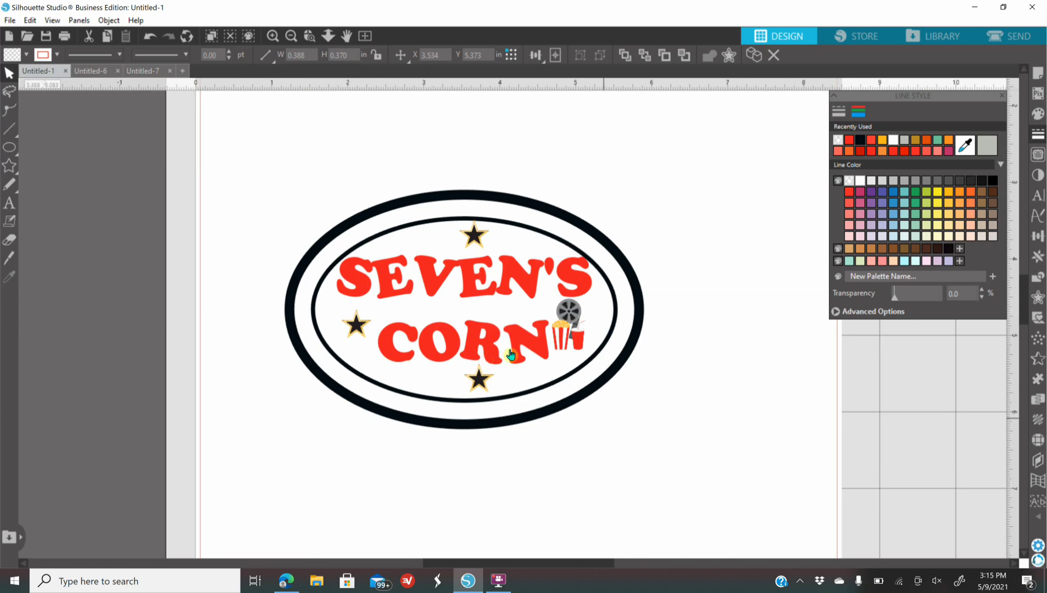
Step: Group all parts of the logo and move it to the upper-left corner of the page
drag(242, 183, 721, 448)
right_click(527, 314)
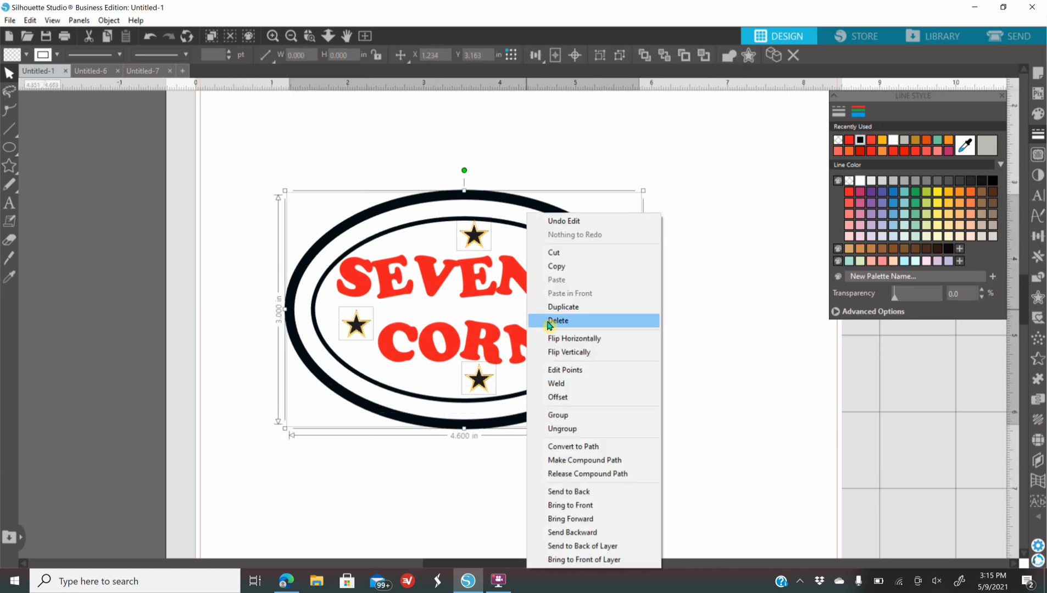
click(577, 418)
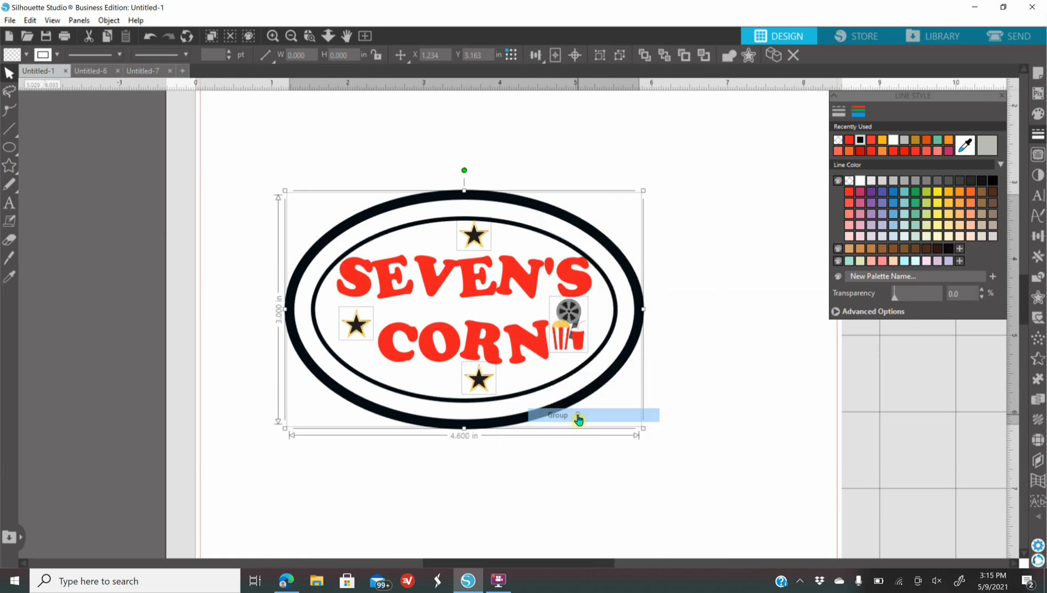
click(291, 36)
drag(495, 316, 465, 225)
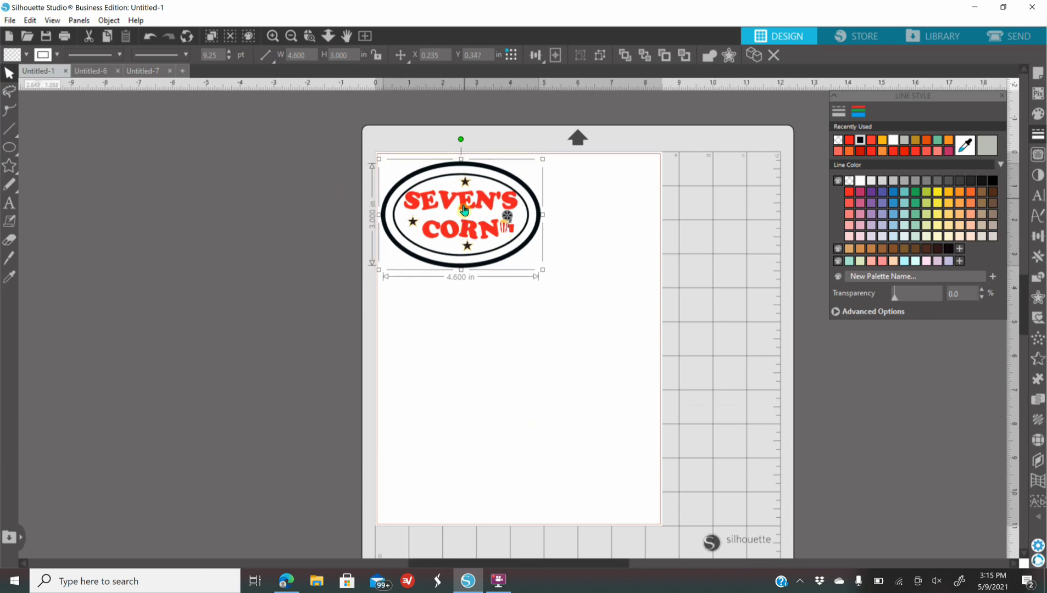
click(1041, 258)
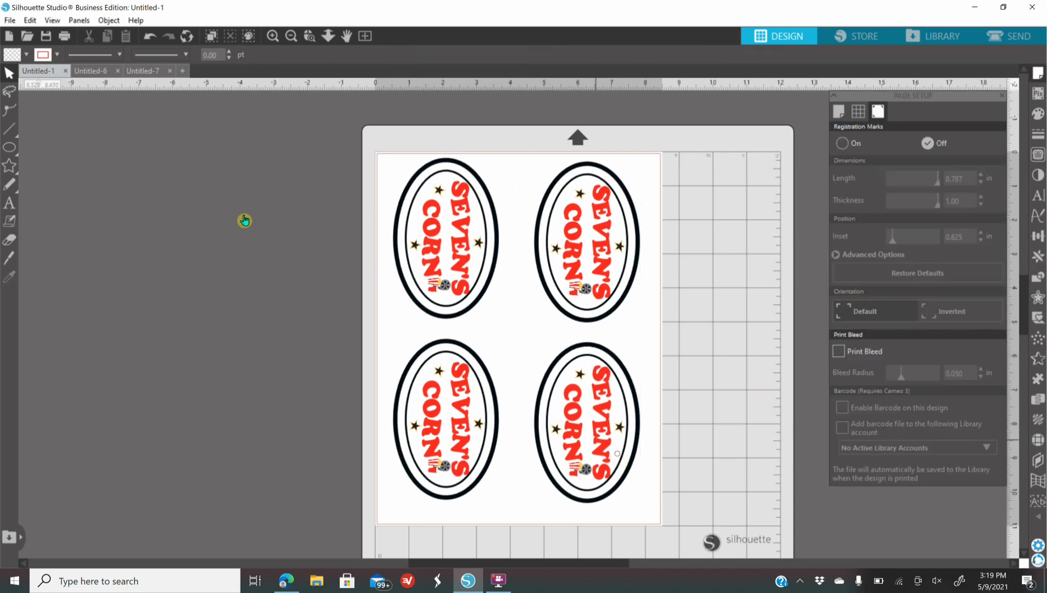
Step: Preview the sheet of four logos for printing and open the printing preferences for the ET-16600 Series printer
click(64, 37)
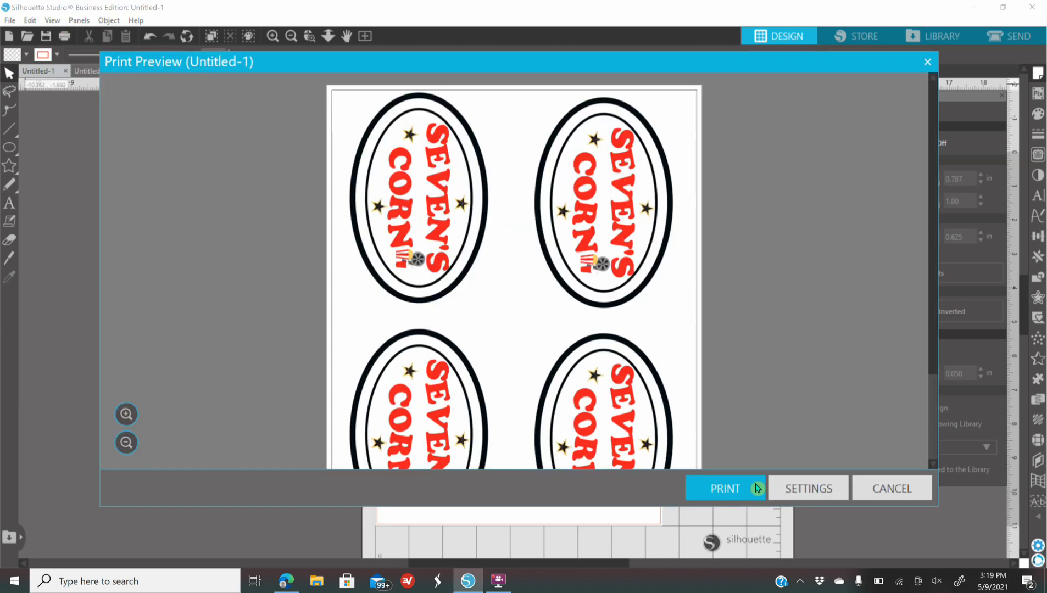
click(757, 488)
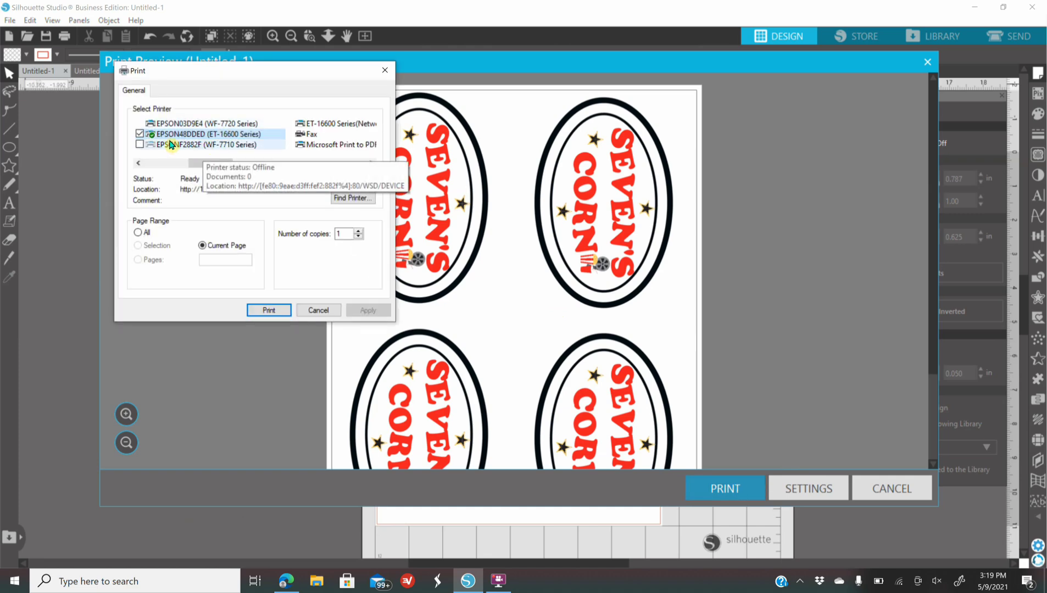
click(354, 180)
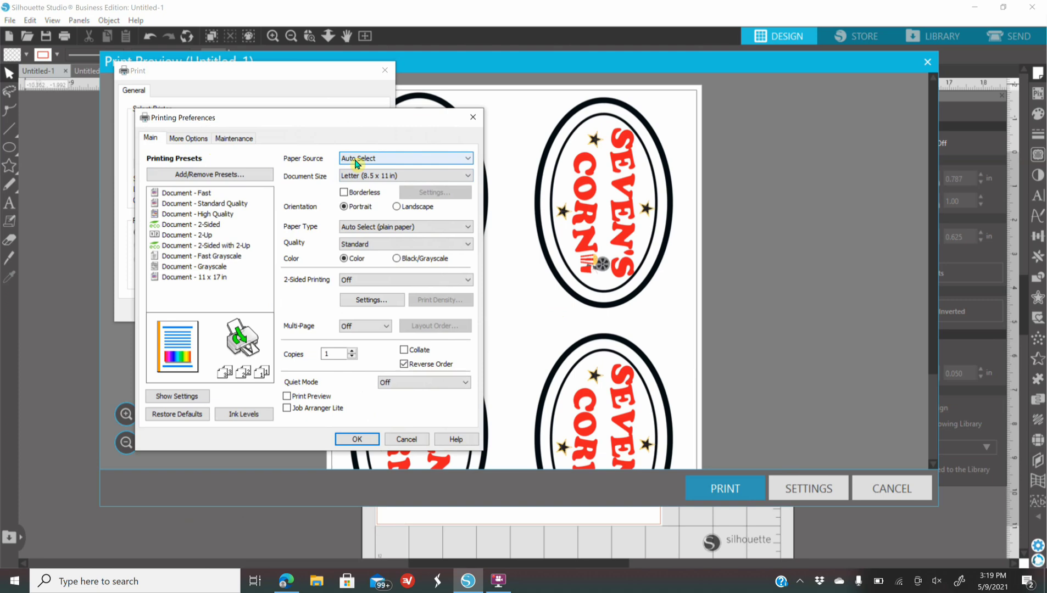
Step: Set the paper source to Paper Tray and the paper type to Premium Presentation Paper Matte, and exit printing without sending the job
click(386, 158)
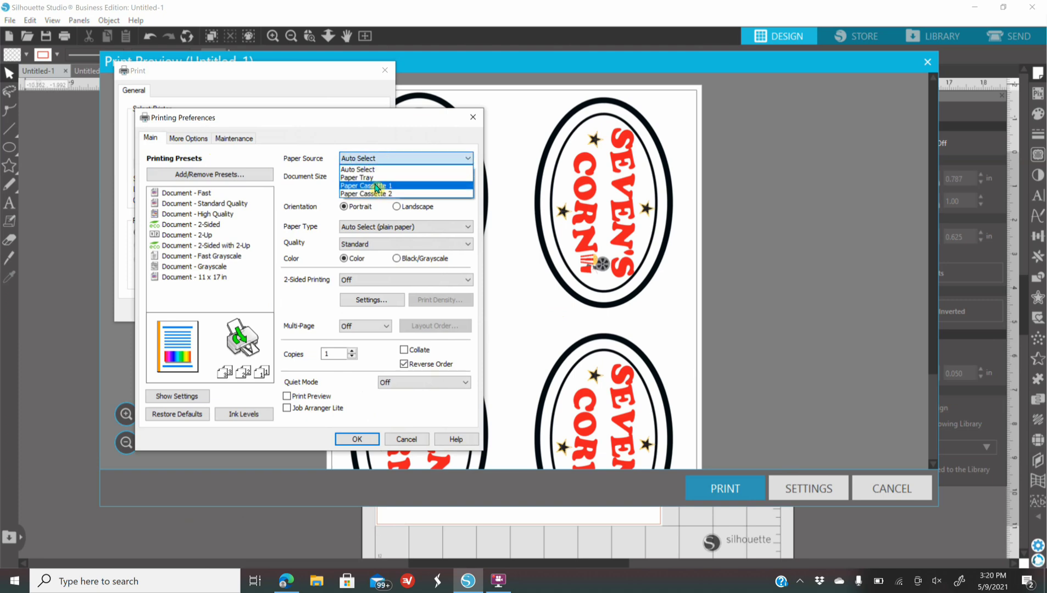
click(375, 177)
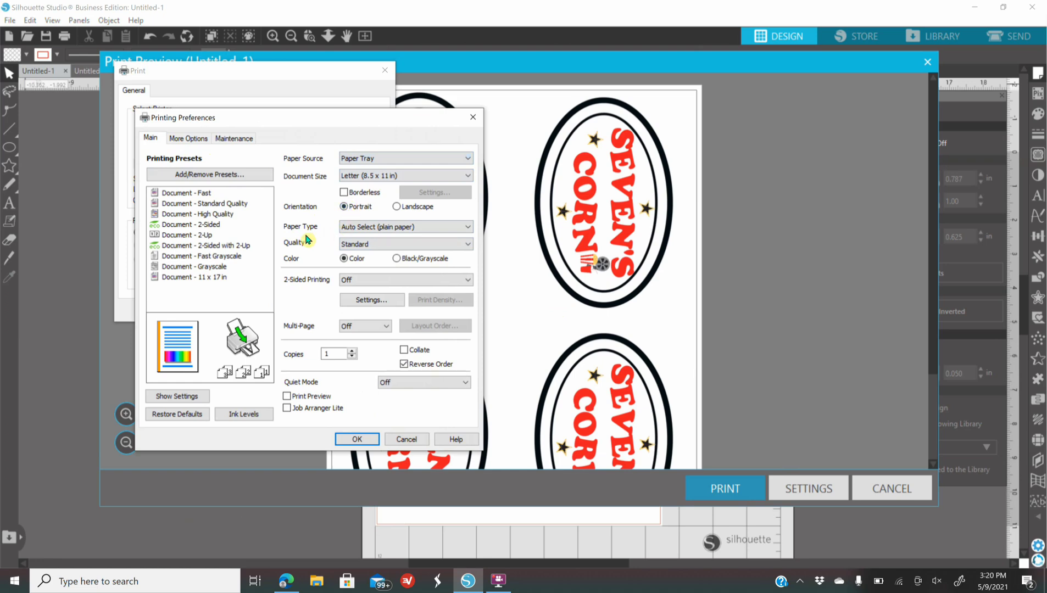
click(364, 227)
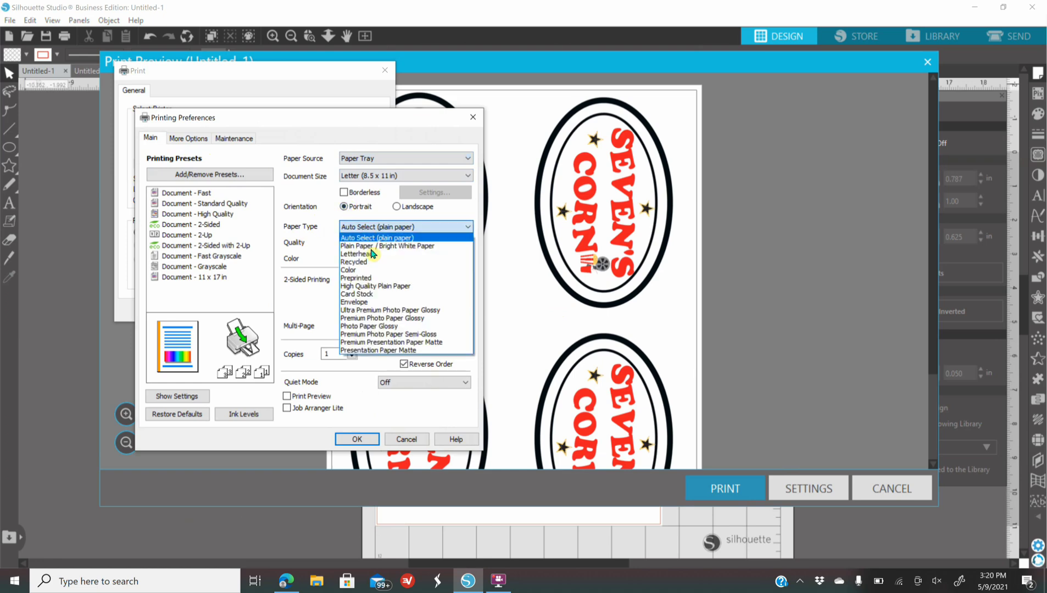
click(398, 342)
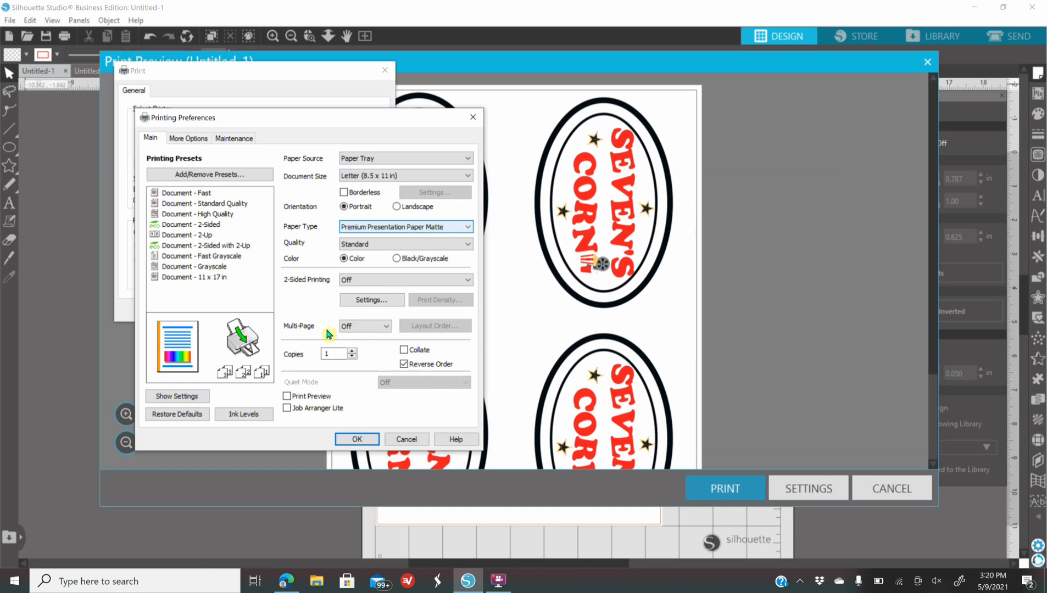
click(347, 439)
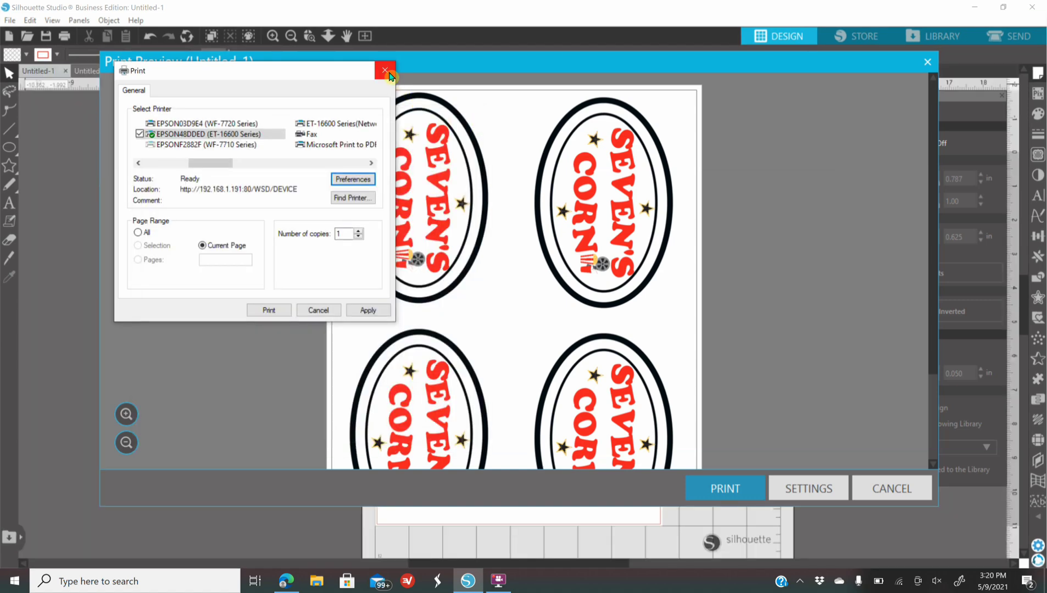
click(384, 71)
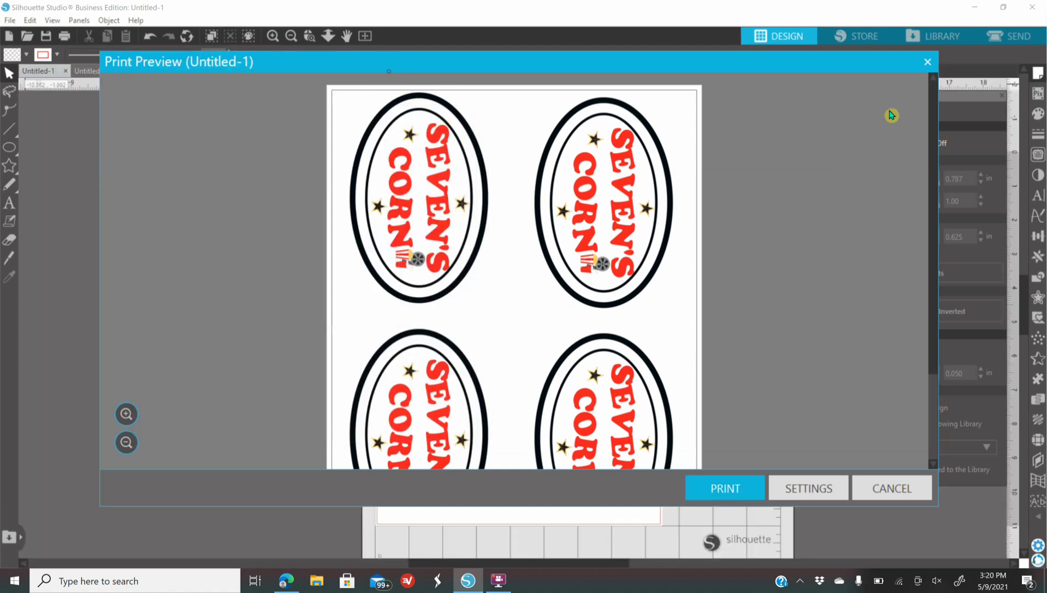
click(930, 65)
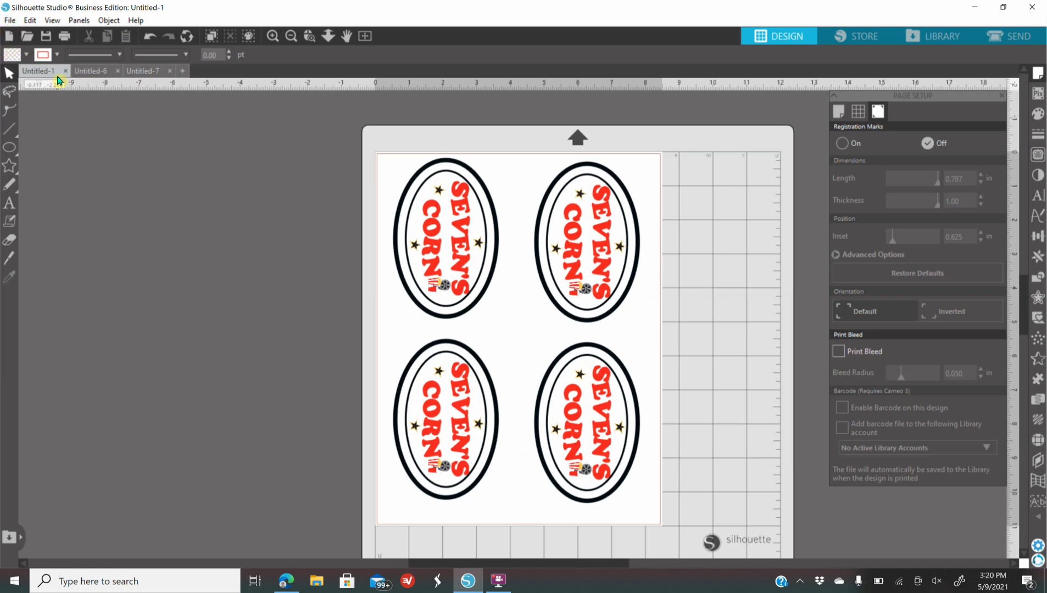
Step: Examine the file formats offered for saving the logo sheet, and leave without saving
click(10, 20)
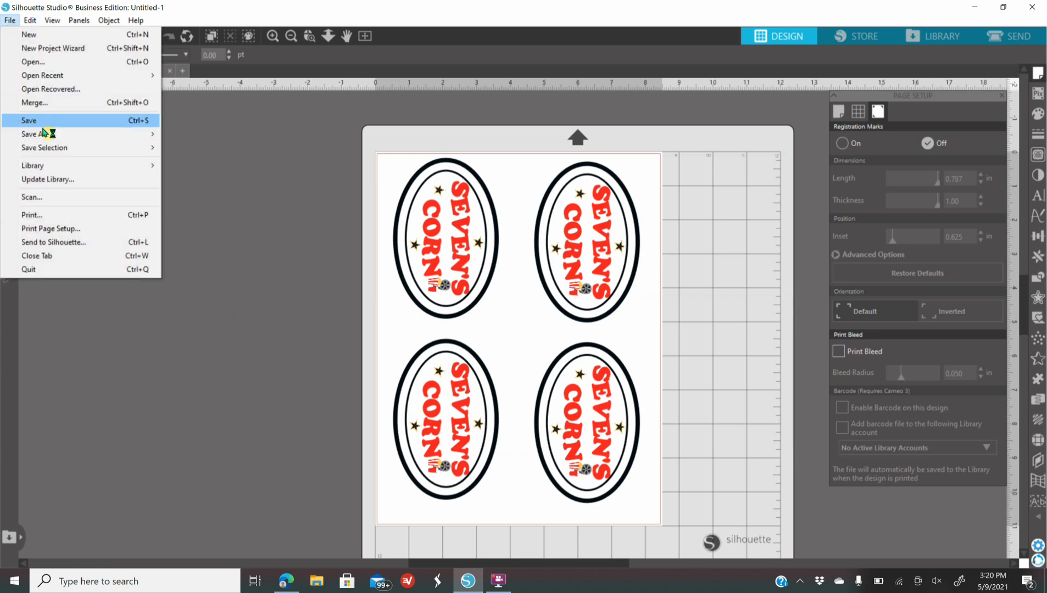
mouse_move(43, 135)
click(184, 137)
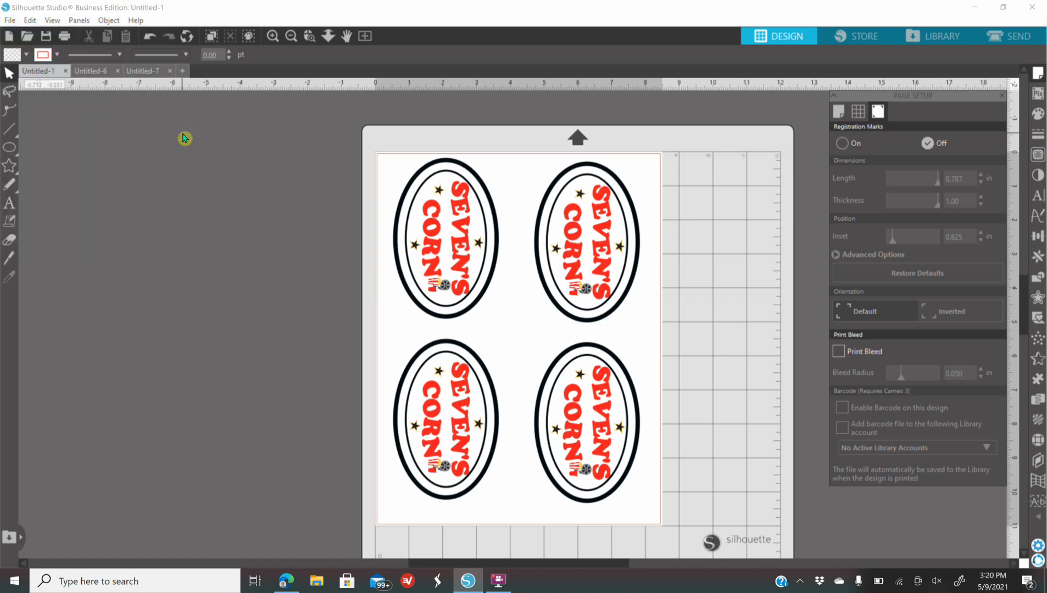
click(117, 276)
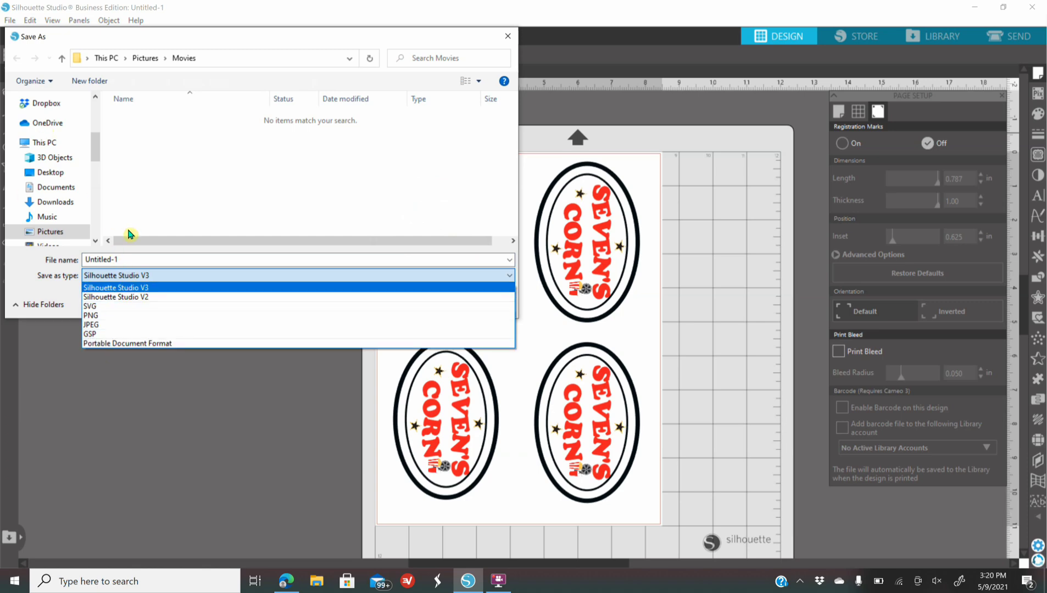
click(187, 393)
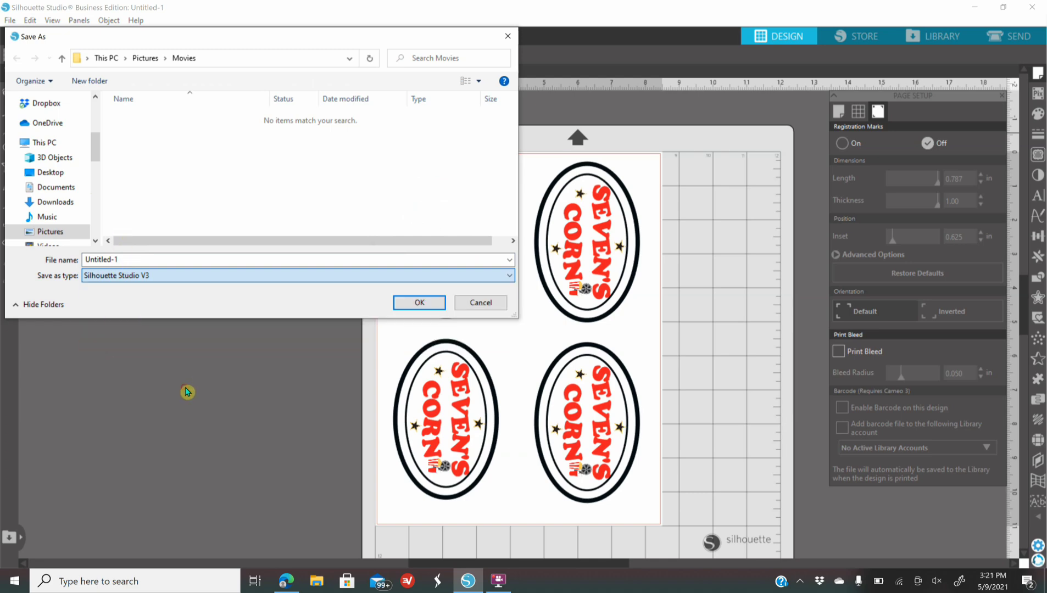
click(508, 37)
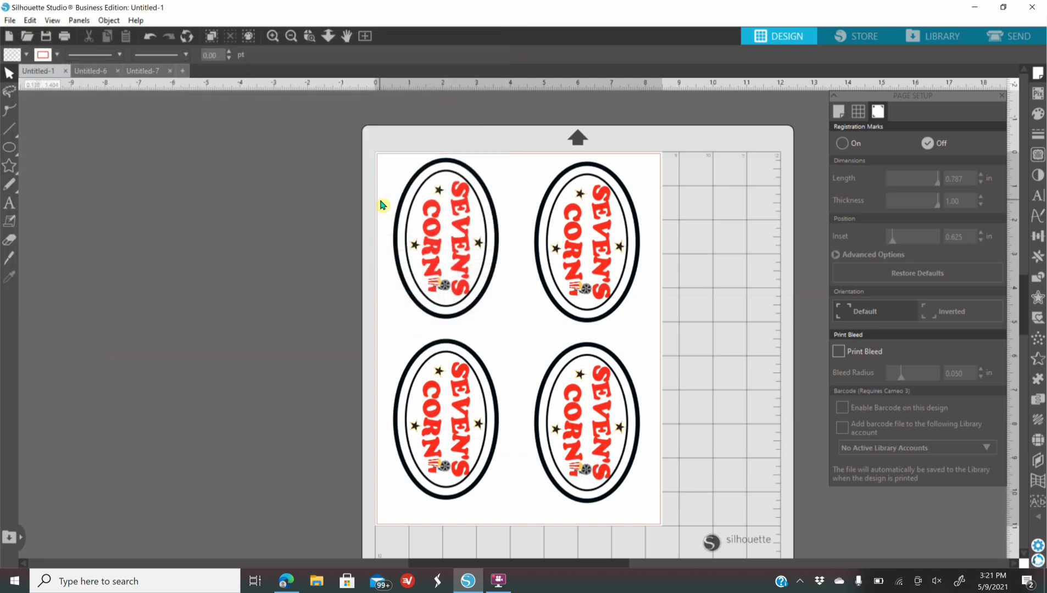